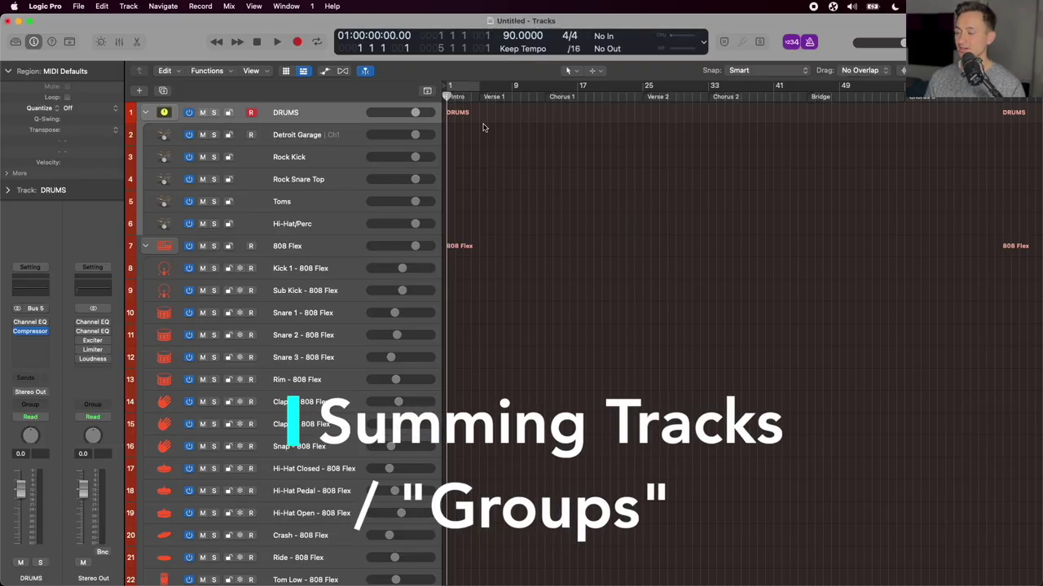
Collapse all the summing track stacks at once.
{"action": "scroll", "coordinate": [482, 127], "scroll_direction": "down", "scroll_amount": 5}
{"action": "scroll", "coordinate": [483, 127], "scroll_direction": "down", "scroll_amount": 10}
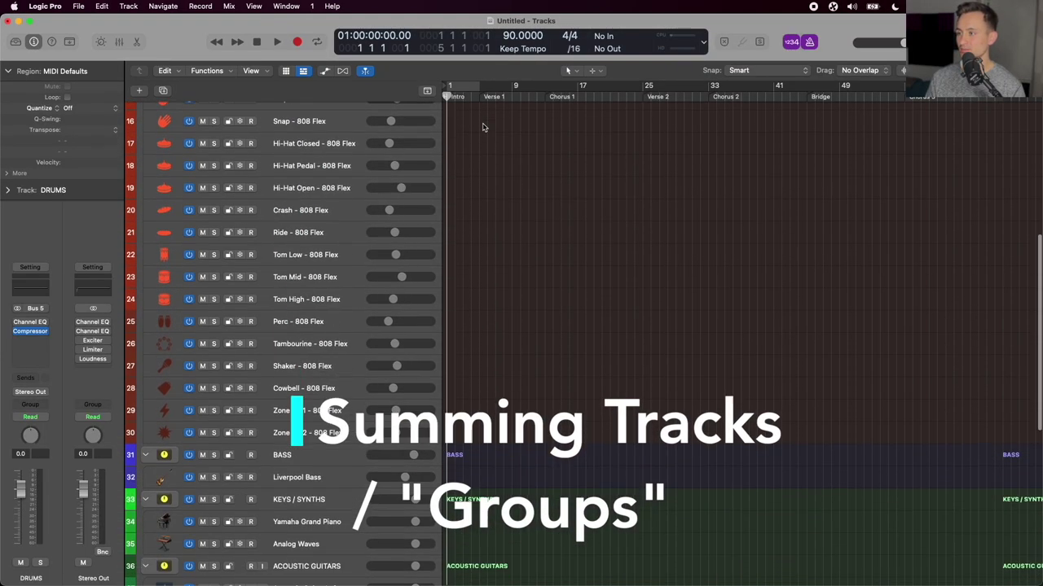
{"action": "scroll", "coordinate": [482, 127], "scroll_direction": "down", "scroll_amount": 7}
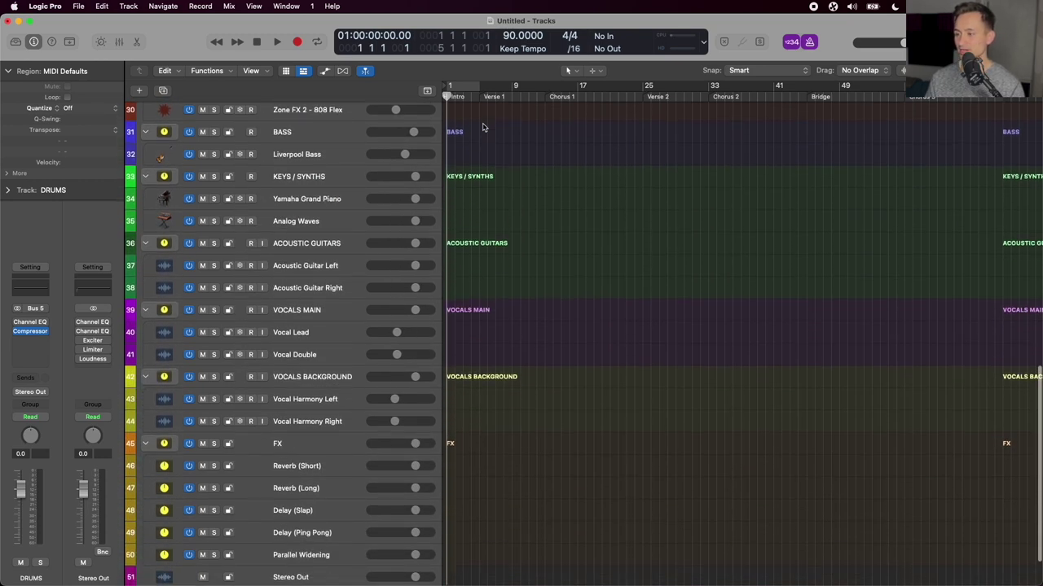
{"action": "scroll", "coordinate": [485, 195], "scroll_direction": "up", "scroll_amount": 20}
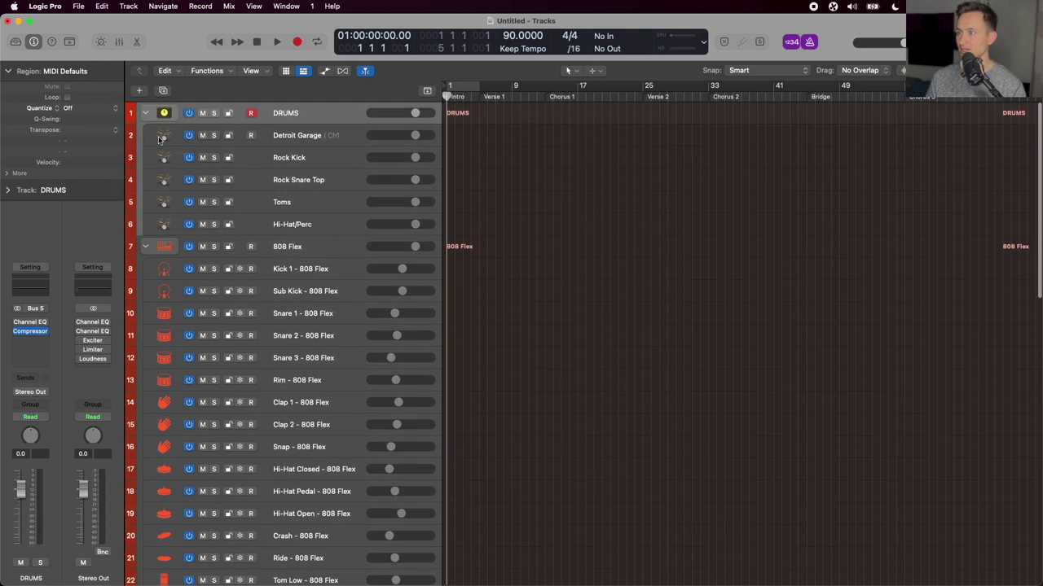
{"action": "left_click", "coordinate": [144, 112], "text": "alt"}
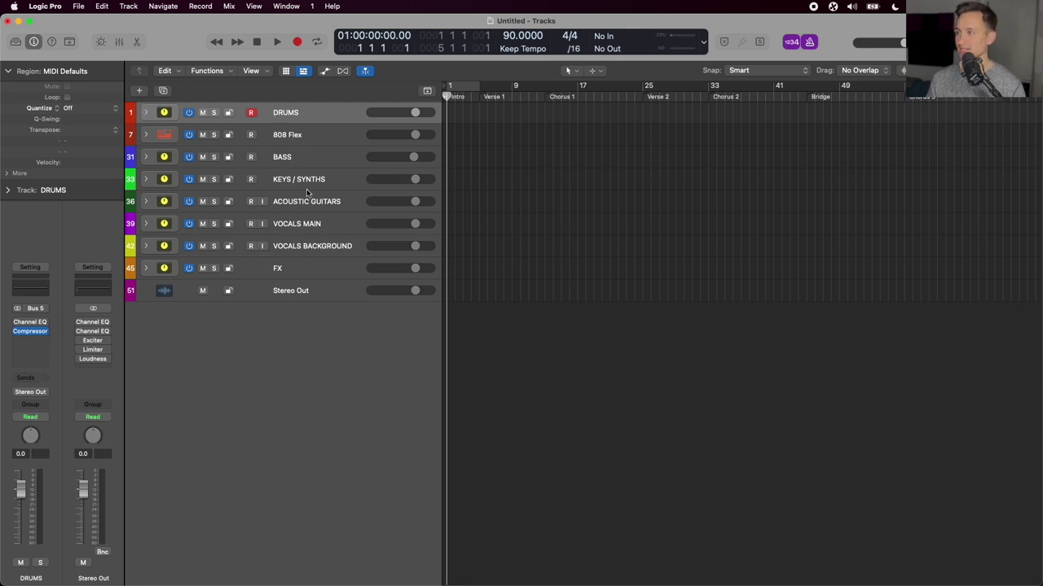
Expand the DRUMS, BASS, KEYS / SYNTHS and ACOUSTIC GUITARS stacks, leaving 808 Flex collapsed.
{"action": "left_click", "coordinate": [145, 113]}
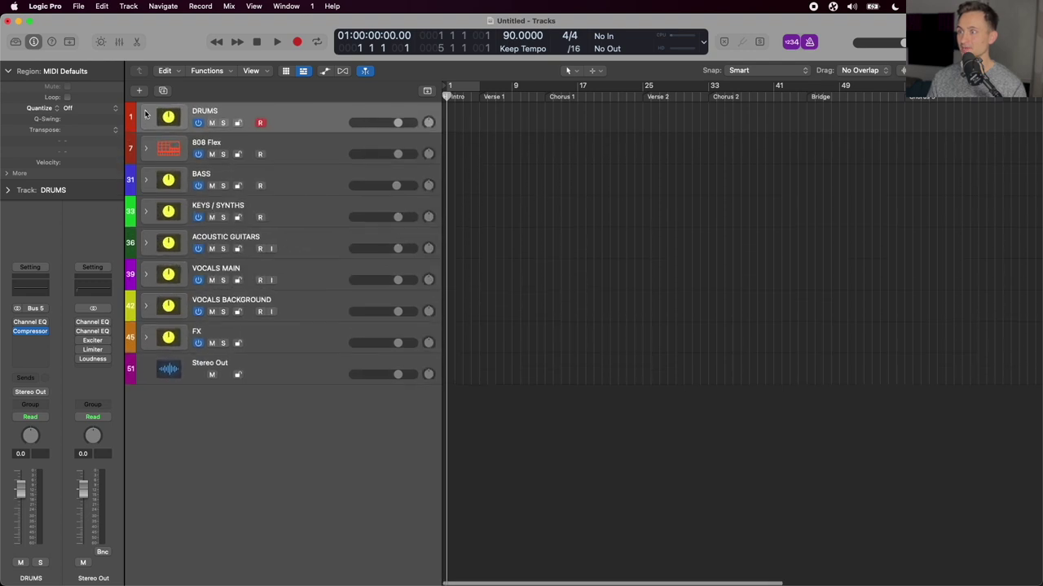
{"action": "scroll", "coordinate": [187, 178], "scroll_direction": "down", "scroll_amount": 2}
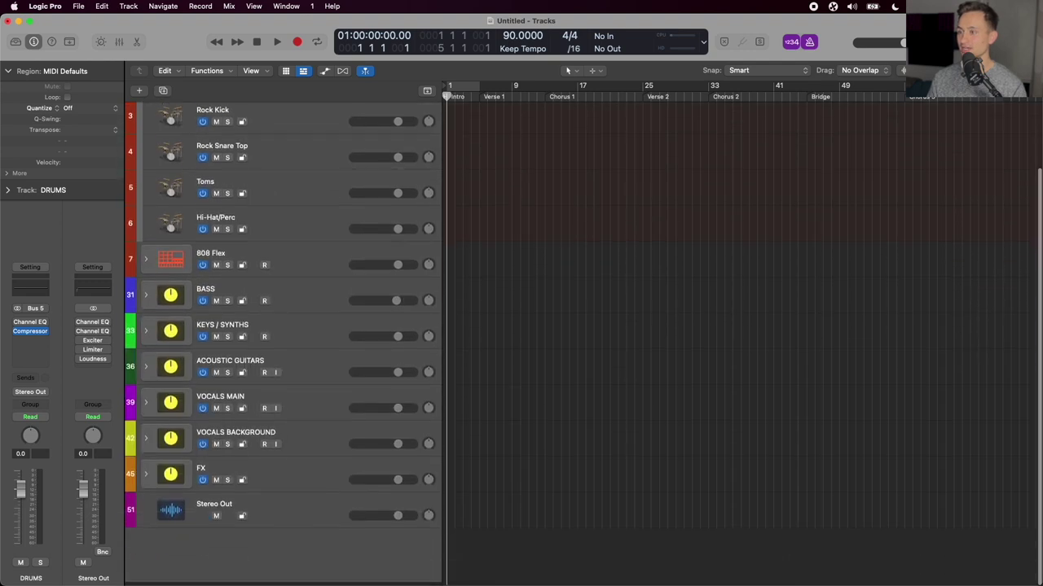
{"action": "left_click", "coordinate": [145, 296]}
{"action": "scroll", "coordinate": [149, 346], "scroll_direction": "down", "scroll_amount": 1}
{"action": "left_click", "coordinate": [145, 333]}
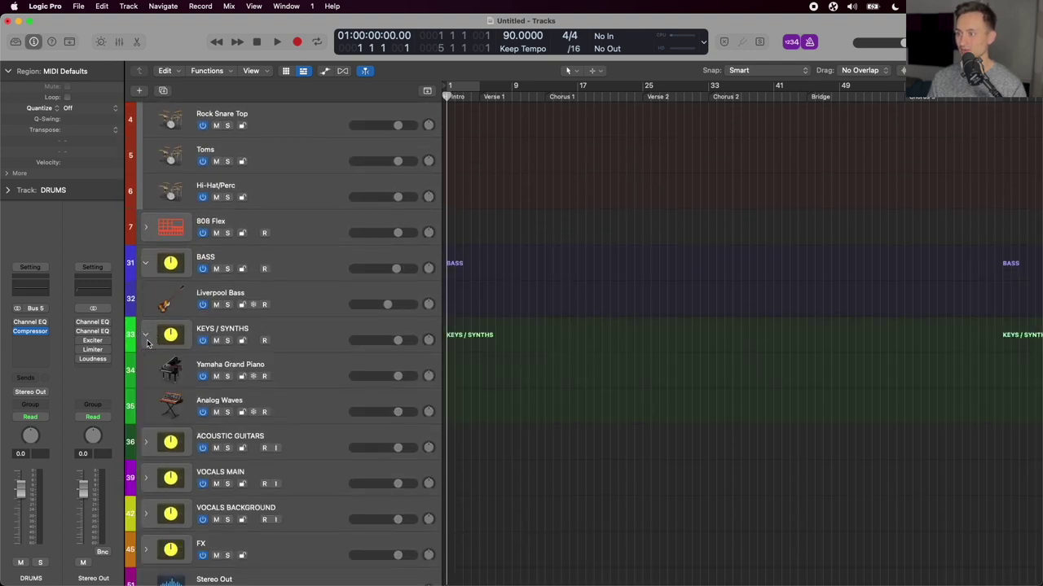
{"action": "scroll", "coordinate": [145, 391], "scroll_direction": "down", "scroll_amount": 1}
{"action": "left_click", "coordinate": [145, 396]}
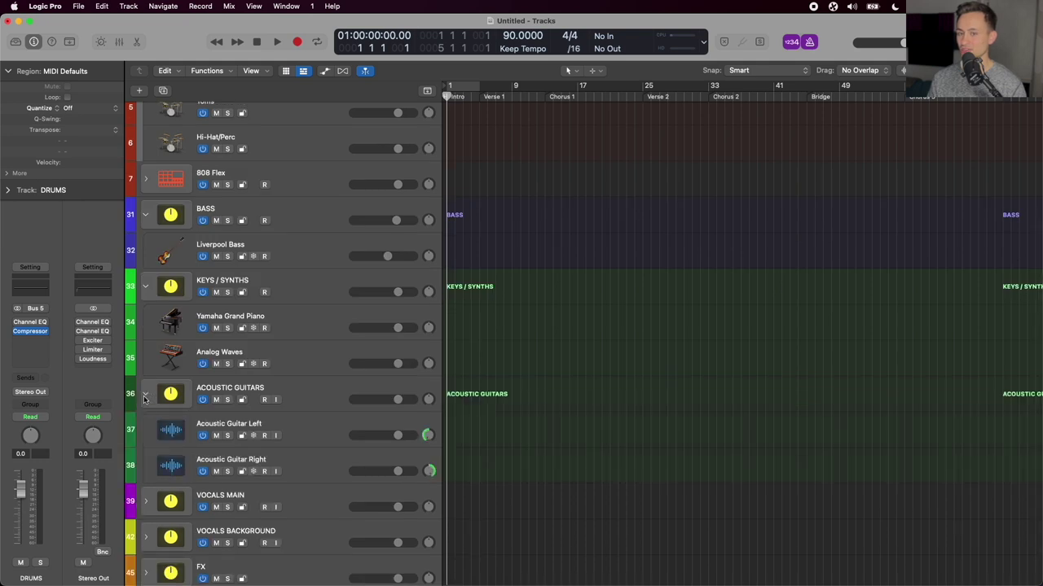
{"action": "scroll", "coordinate": [218, 201], "scroll_direction": "up", "scroll_amount": 5}
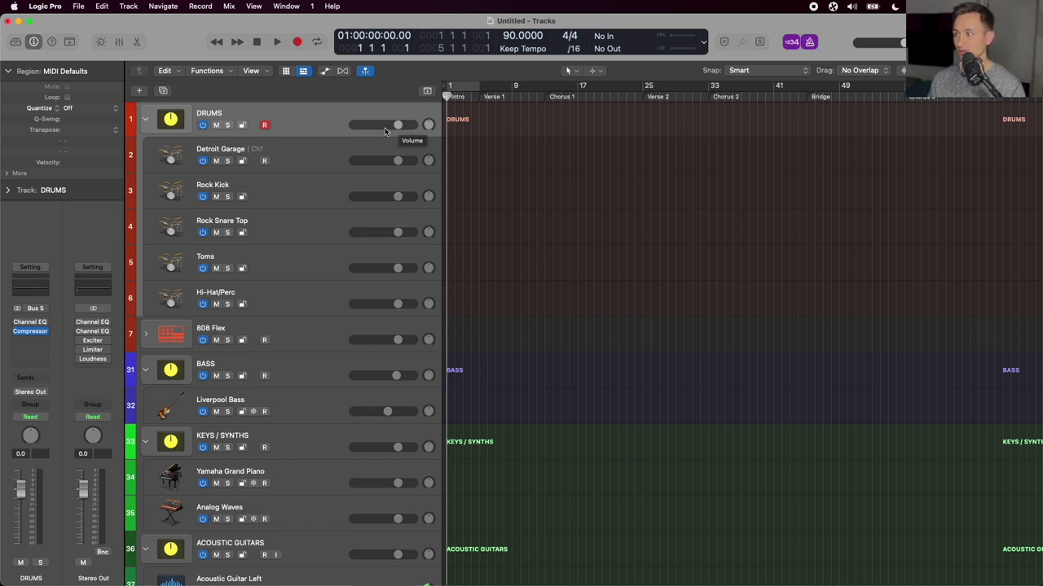
Select the KEYS / SYNTHS track header so it replaces DRUMS as the record-enabled track.
{"action": "scroll", "coordinate": [366, 191], "scroll_direction": "down", "scroll_amount": 4}
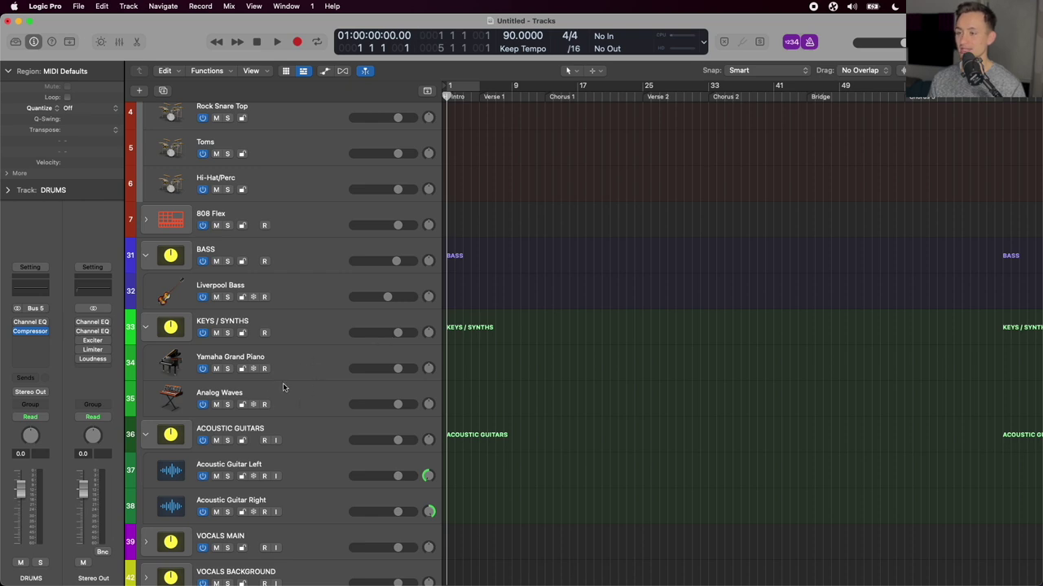
{"action": "scroll", "coordinate": [283, 387], "scroll_direction": "up", "scroll_amount": 4}
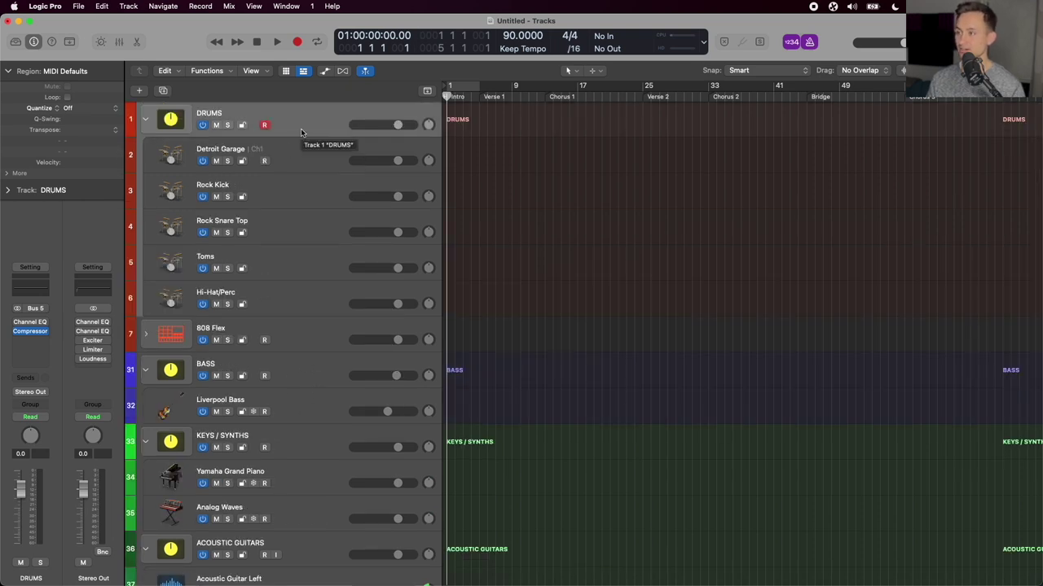
{"action": "mouse_move", "coordinate": [29, 334]}
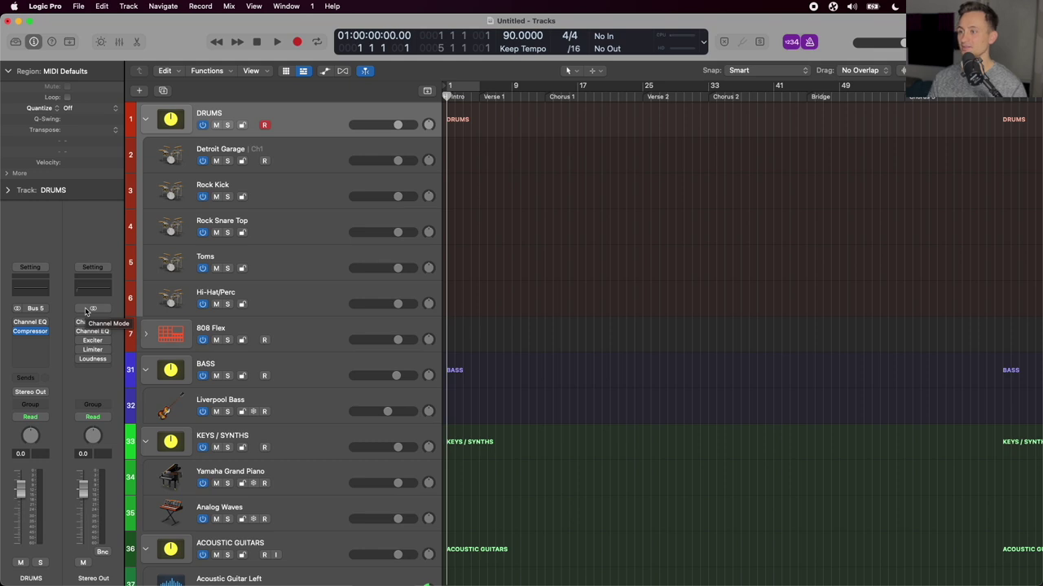
{"action": "left_click", "coordinate": [311, 446]}
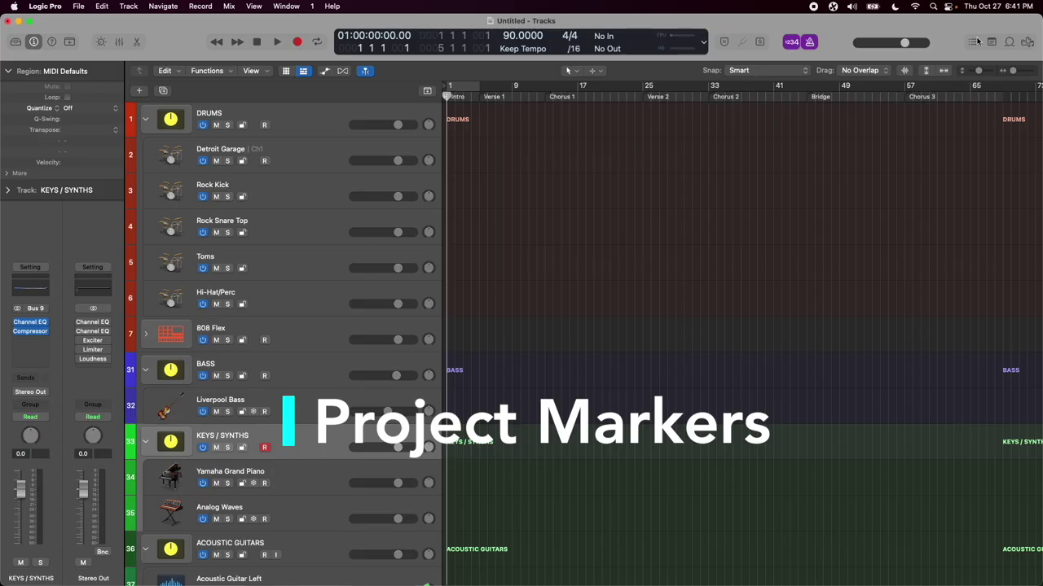
Review the Marker list in the List Editors, close it, and zoom the timeline to bars 1–19.
{"action": "left_click", "coordinate": [975, 41]}
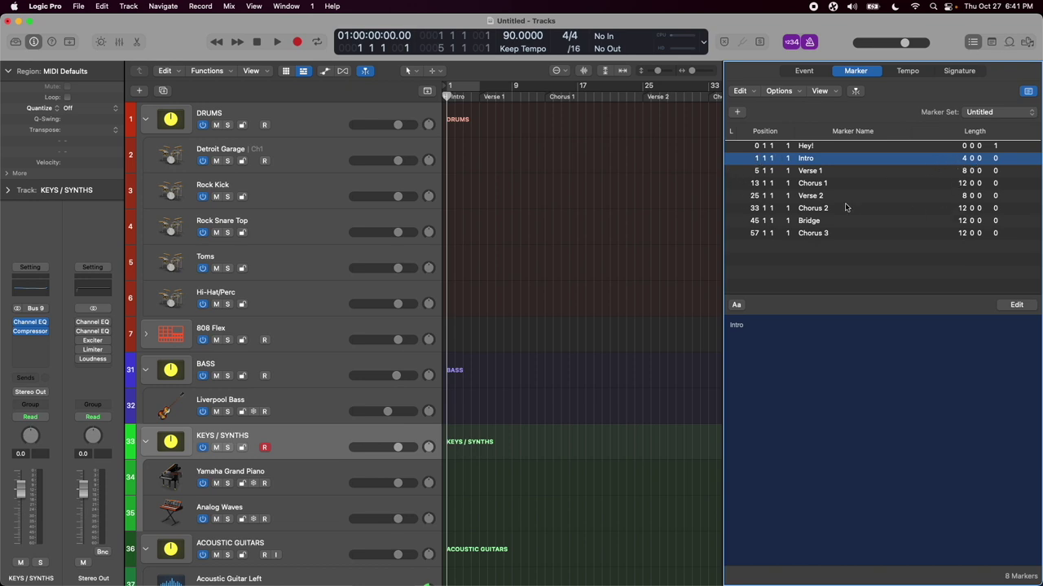
{"action": "key", "text": "d"}
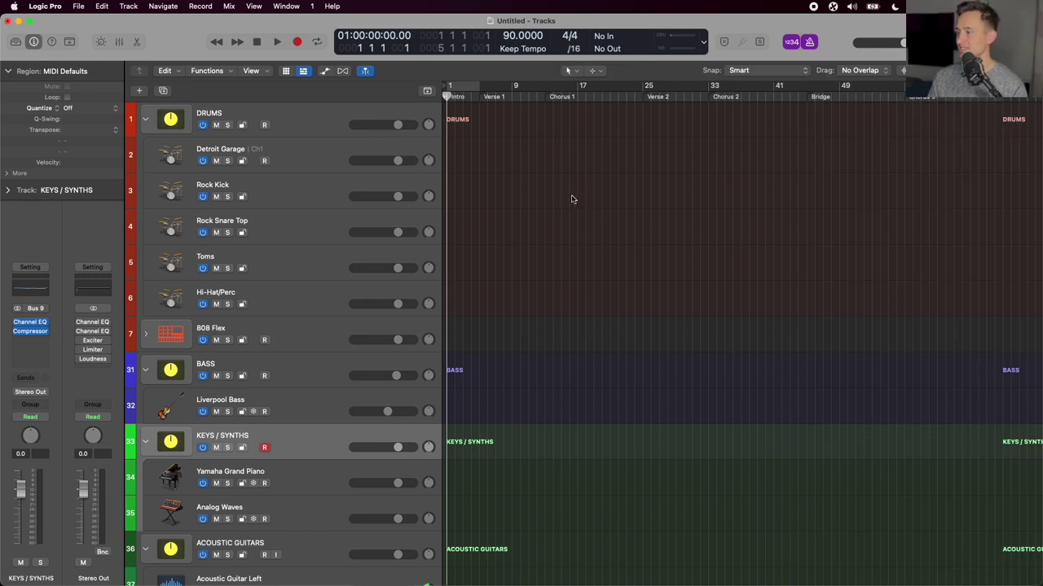
{"action": "scroll", "coordinate": [489, 146], "scroll_direction": "up", "scroll_amount": 3}
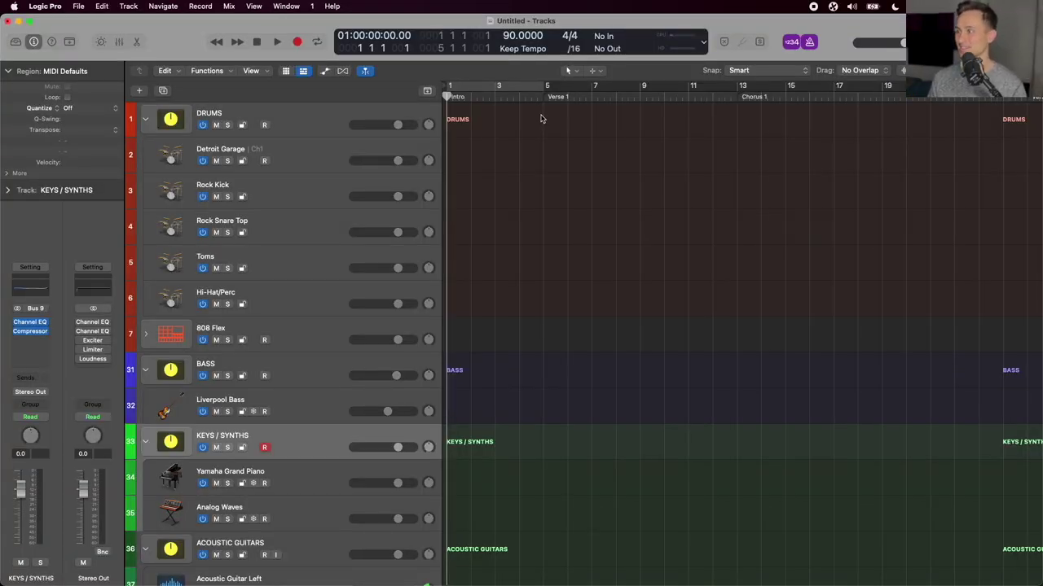
Expand the VOCALS MAIN stack and select the Vocal Lead track.
{"action": "left_click", "coordinate": [543, 120]}
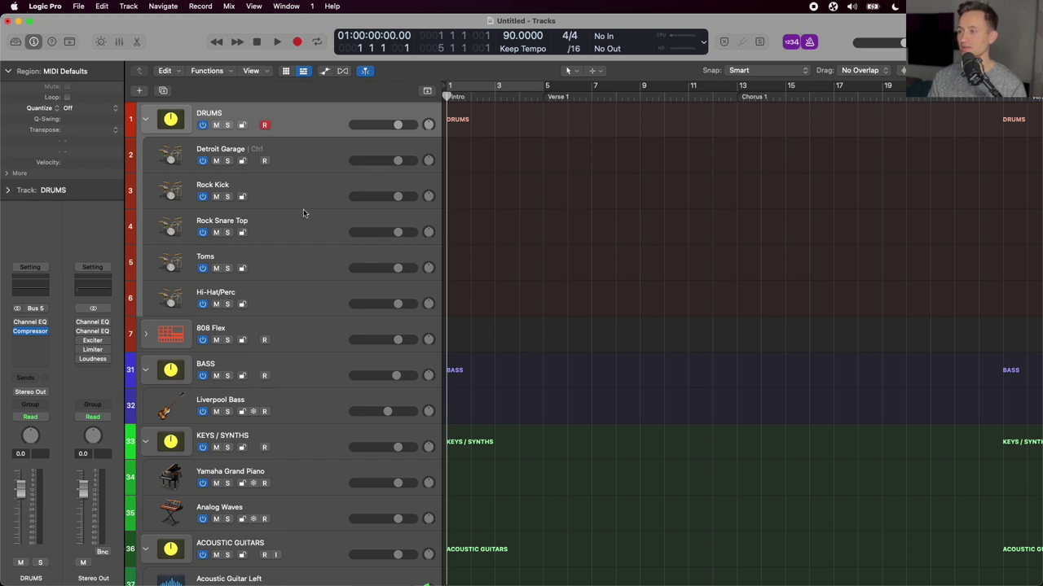
{"action": "scroll", "coordinate": [302, 214], "scroll_direction": "down", "scroll_amount": 2}
{"action": "scroll", "coordinate": [302, 213], "scroll_direction": "down", "scroll_amount": 1}
{"action": "left_click", "coordinate": [316, 279]}
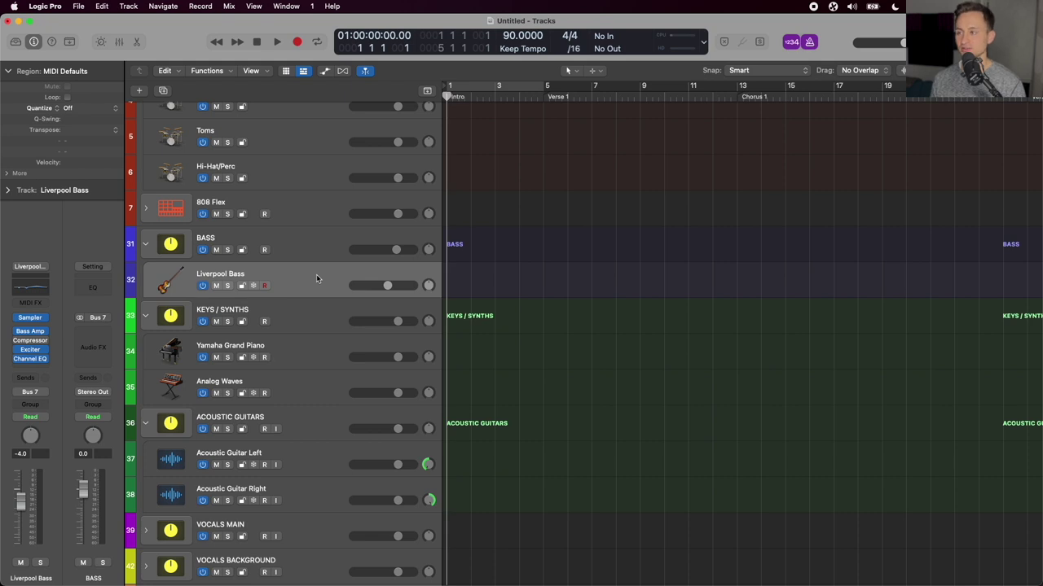
{"action": "scroll", "coordinate": [316, 279], "scroll_direction": "down", "scroll_amount": 3}
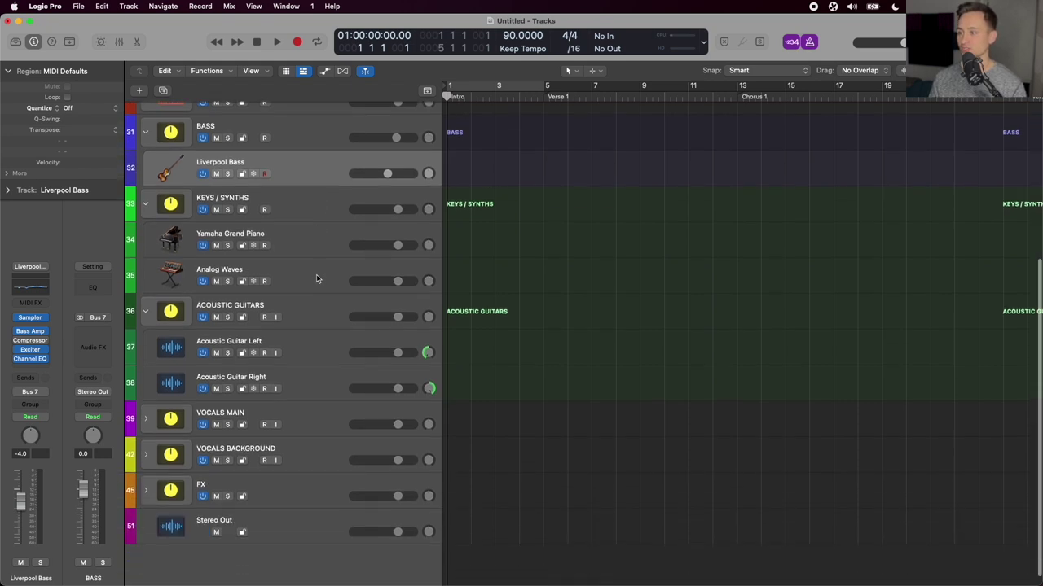
{"action": "left_click", "coordinate": [146, 405]}
{"action": "scroll", "coordinate": [342, 358], "scroll_direction": "down", "scroll_amount": 2}
{"action": "left_click", "coordinate": [324, 367]}
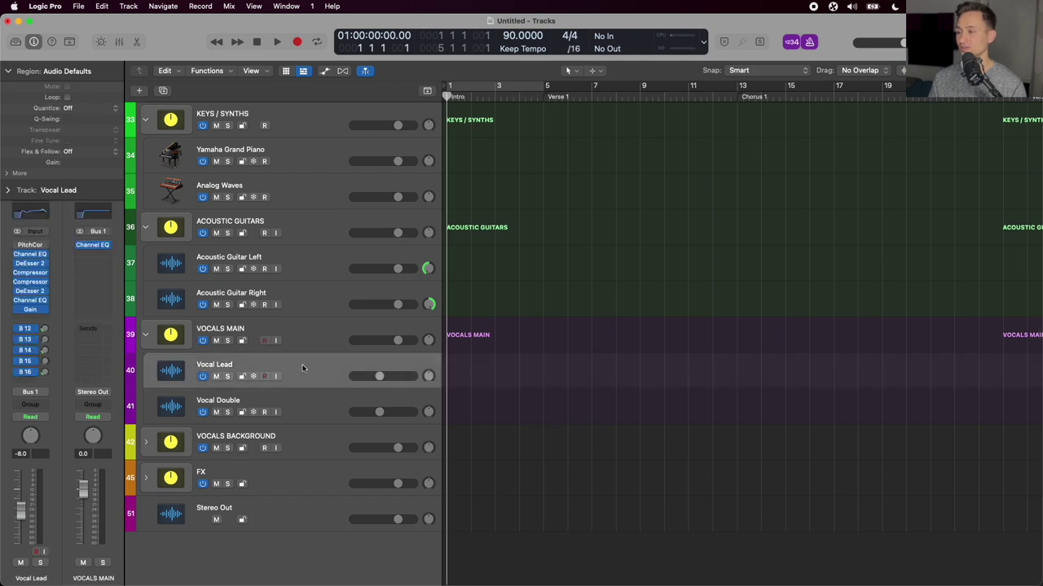
Duplicate Vocal Lead and rename the copy 'Vox ad lib'.
{"action": "key", "text": "super+d"}
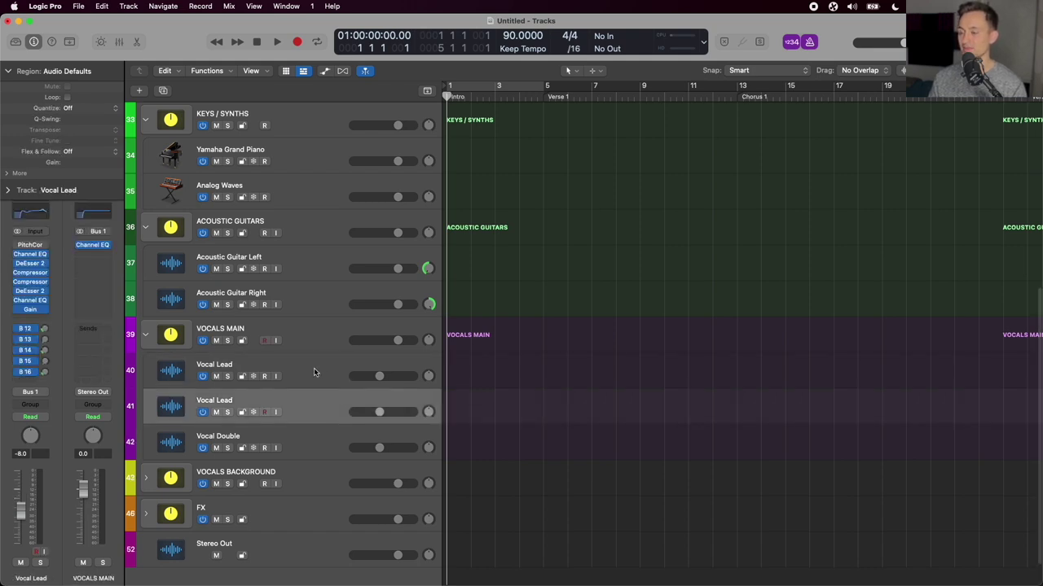
{"action": "double_click", "coordinate": [225, 402]}
{"action": "type", "text": "A"}
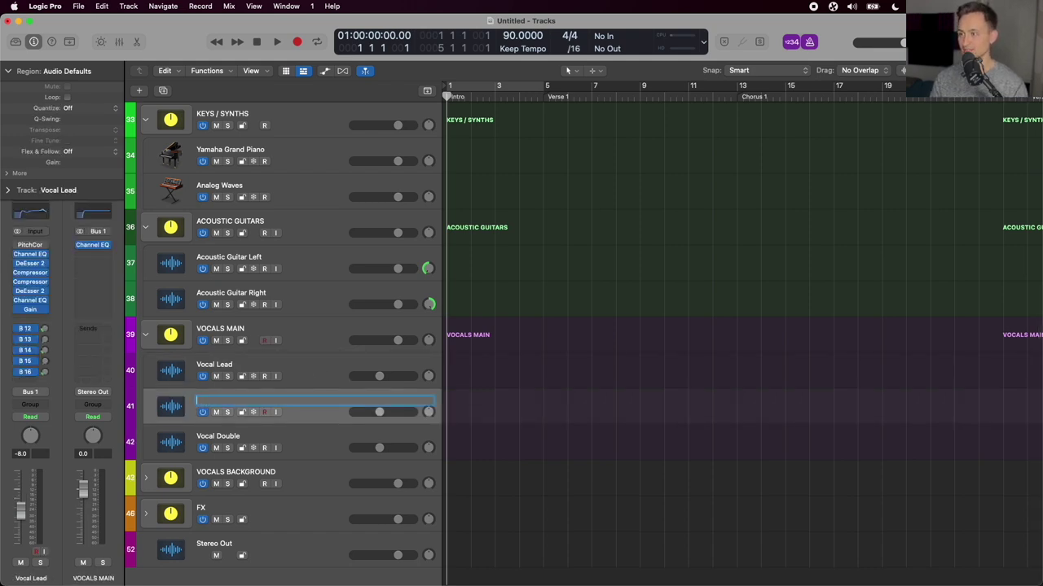
{"action": "type", "text": "Vox ad lib"}
{"action": "key", "text": "Return"}
{"action": "left_click", "coordinate": [311, 427]}
{"action": "left_click", "coordinate": [308, 412]}
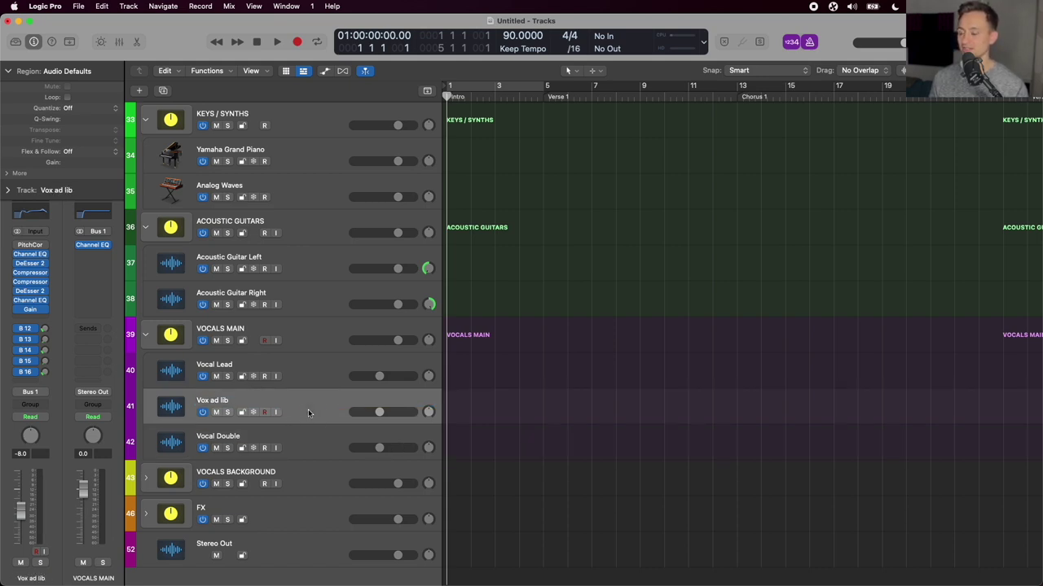
Duplicate the Analog Waves track and show the sound Library.
{"action": "scroll", "coordinate": [286, 301], "scroll_direction": "up", "scroll_amount": 3}
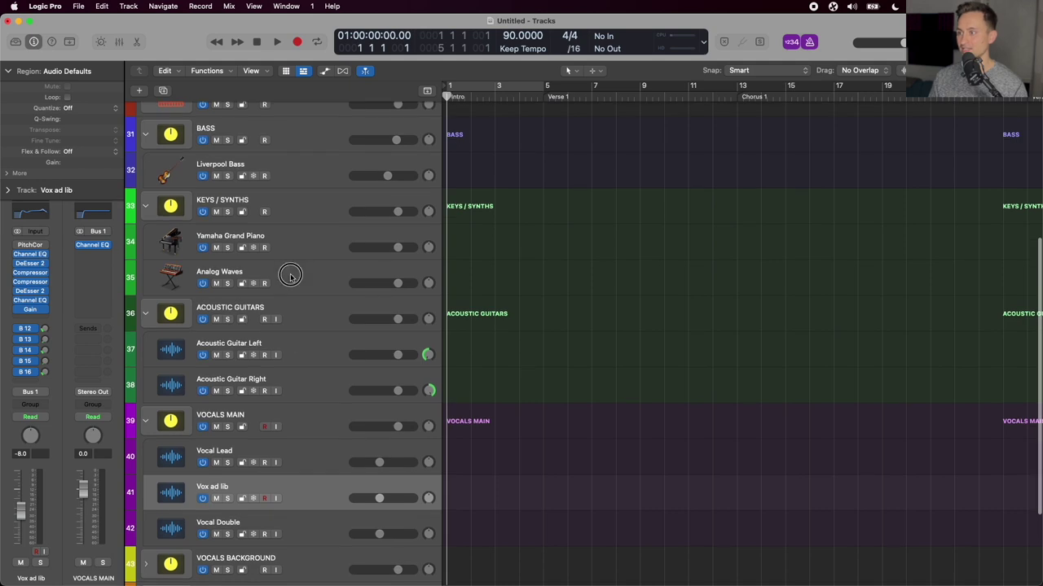
{"action": "left_click", "coordinate": [281, 275]}
{"action": "key", "text": "super+d"}
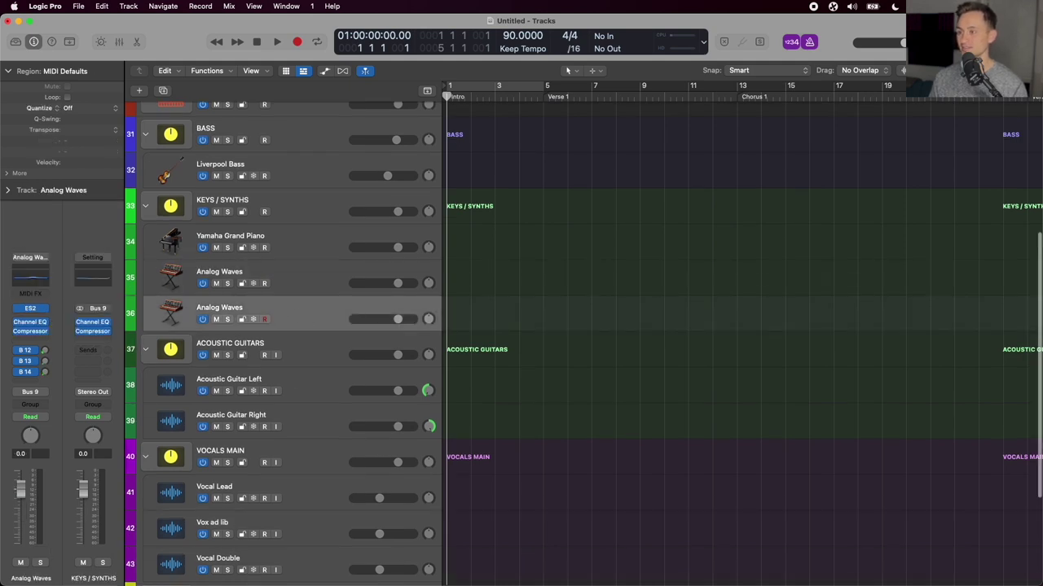
{"action": "left_click", "coordinate": [15, 41]}
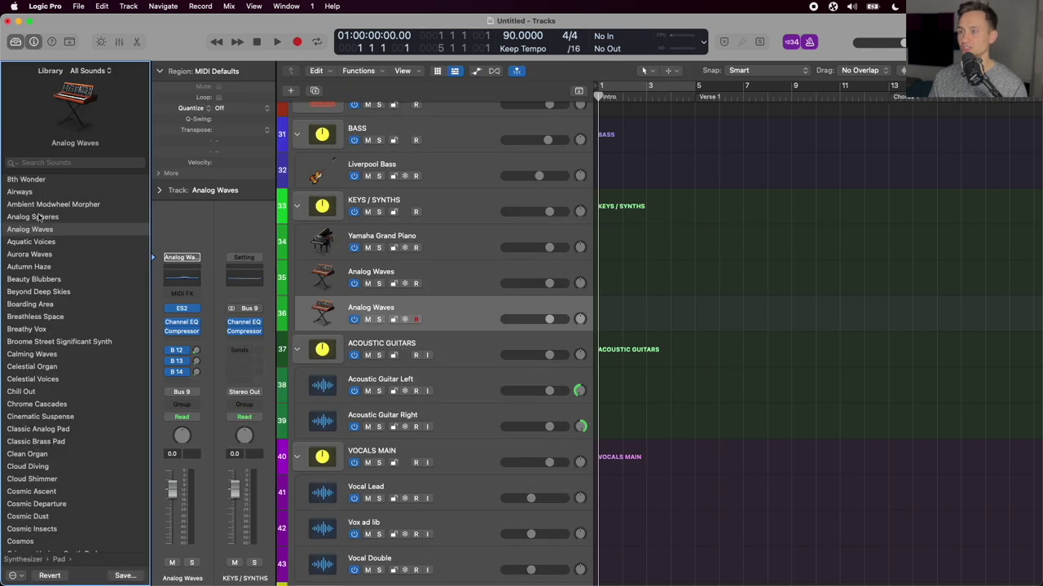
Select Vocal Lead to display its Vocal Chain patch and insert plug-ins.
{"action": "left_click", "coordinate": [466, 482]}
{"action": "scroll", "coordinate": [466, 466], "scroll_direction": "down", "scroll_amount": 2}
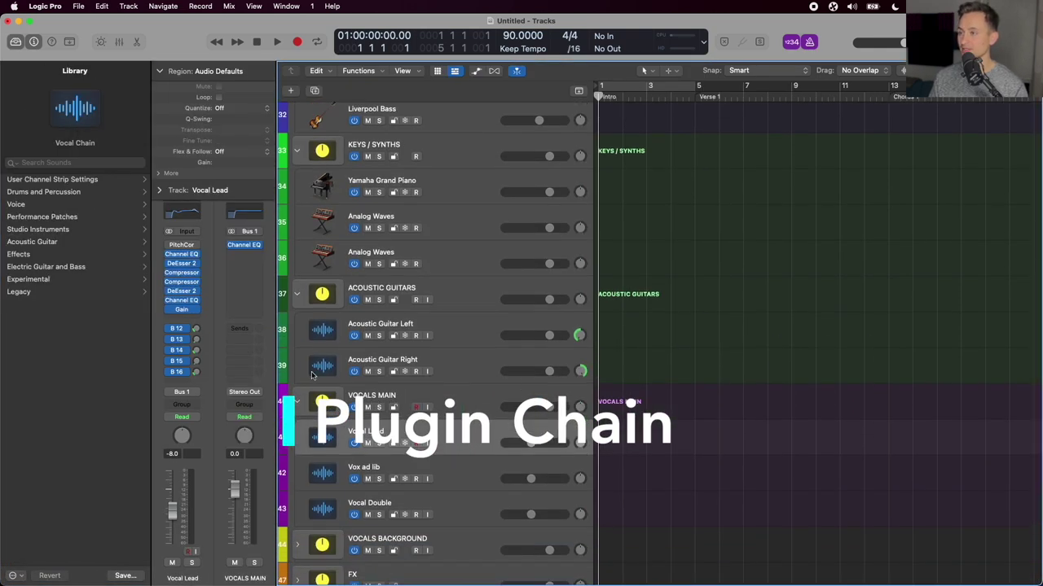
{"action": "scroll", "coordinate": [480, 356], "scroll_direction": "down", "scroll_amount": 1}
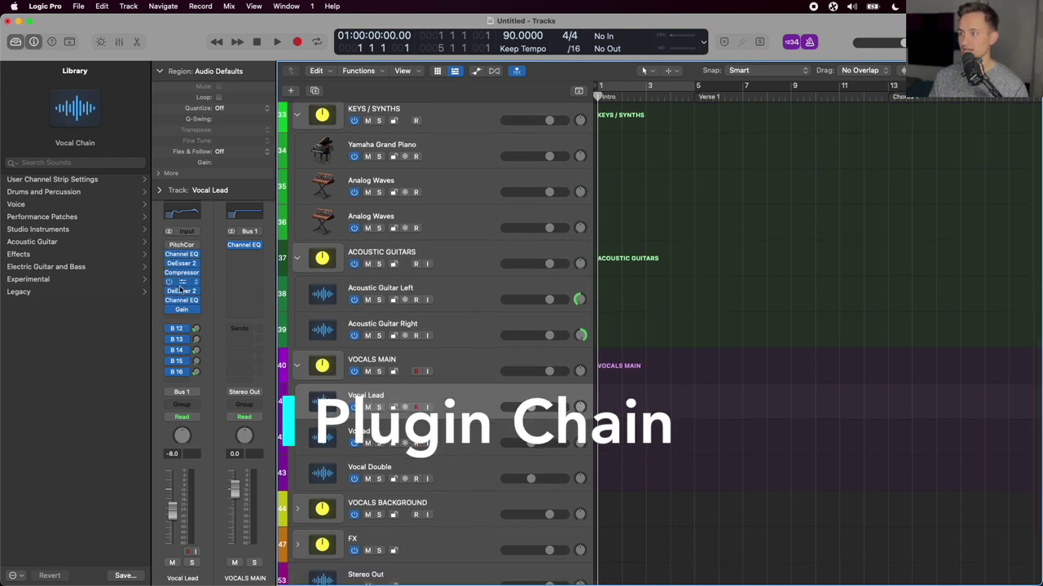
{"action": "scroll", "coordinate": [458, 391], "scroll_direction": "down", "scroll_amount": 1}
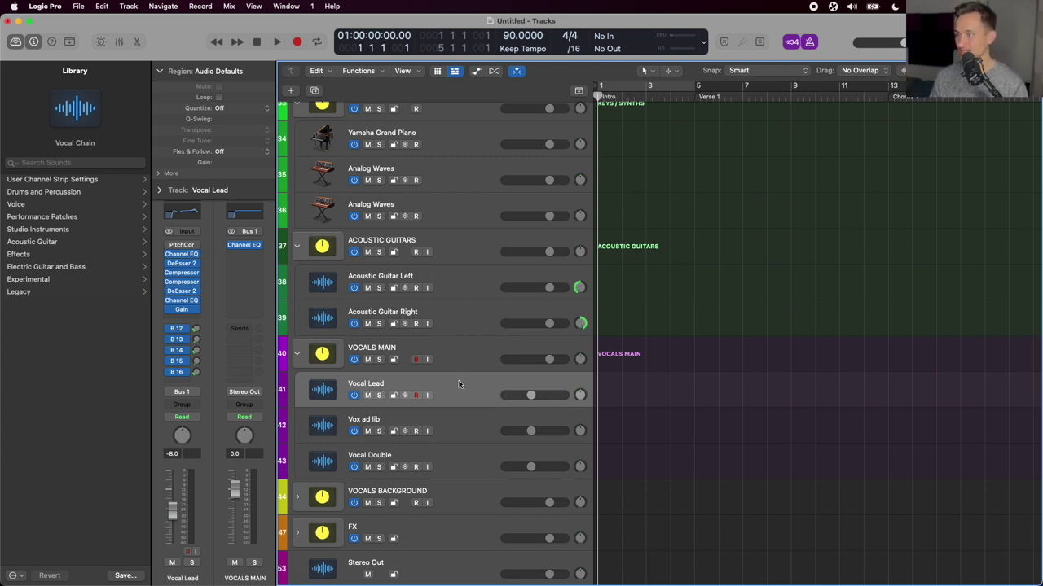
Open Vocal Lead's Pitch Correction, keep C as the root, and close it.
{"action": "left_click", "coordinate": [182, 246]}
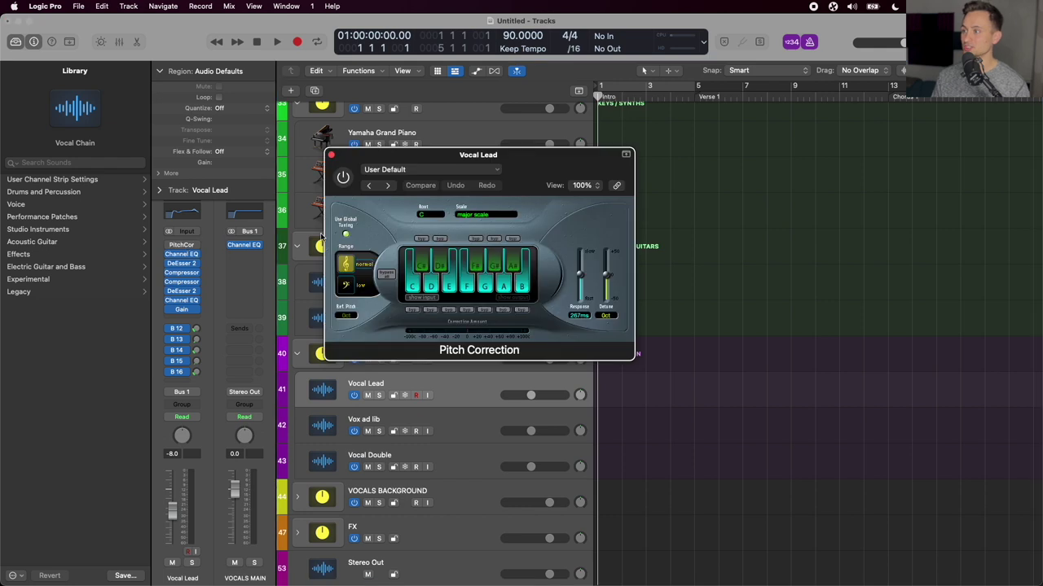
{"action": "left_click", "coordinate": [452, 214]}
{"action": "left_click", "coordinate": [426, 218]}
{"action": "left_click", "coordinate": [419, 216]}
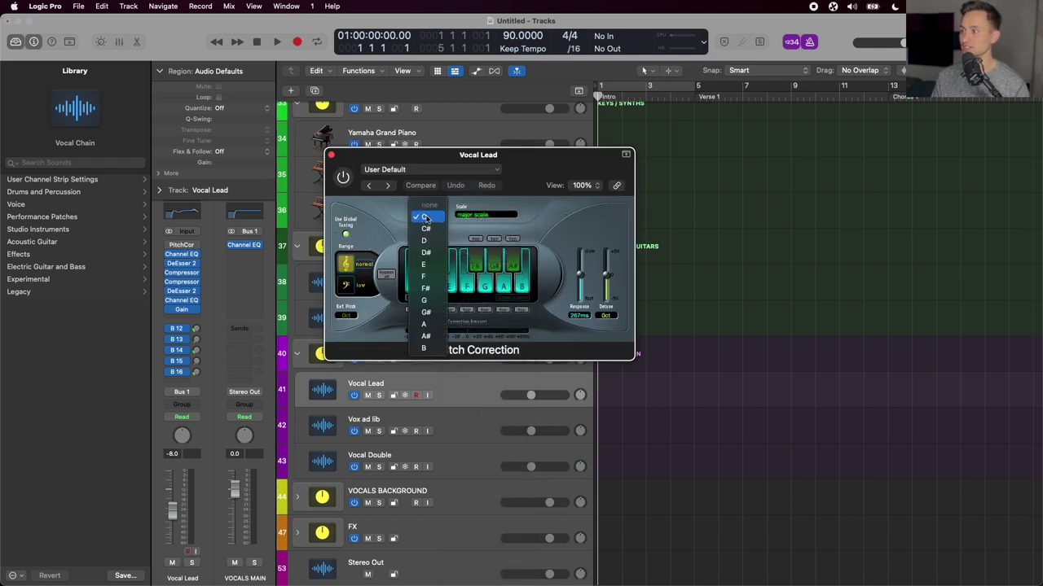
{"action": "left_click", "coordinate": [418, 217]}
{"action": "left_click", "coordinate": [331, 154]}
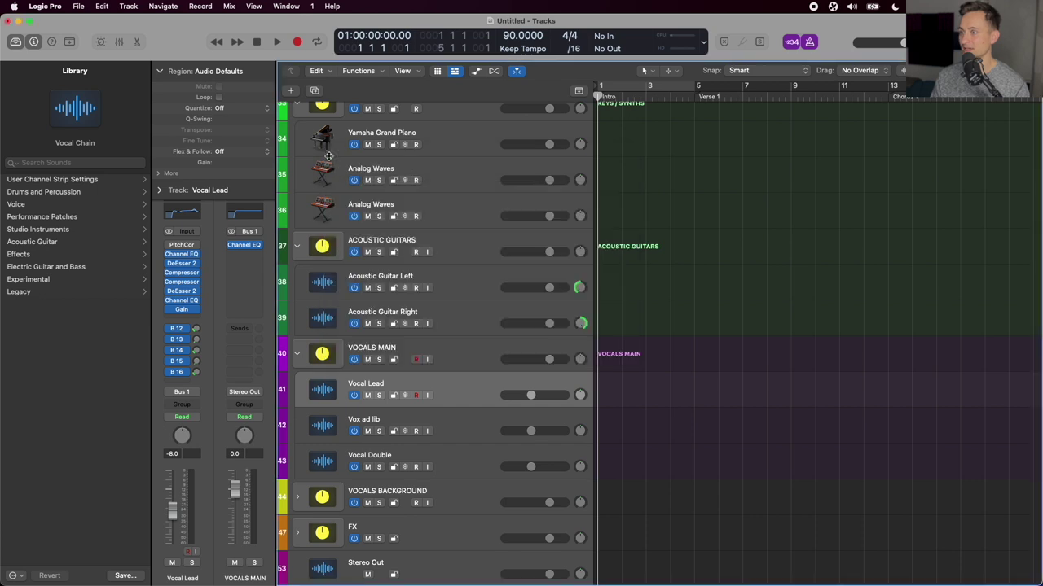
Enable the Channel EQ's low-cut band, then inspect and close DeEsser 2.
{"action": "left_click", "coordinate": [181, 254]}
{"action": "left_click", "coordinate": [433, 318]}
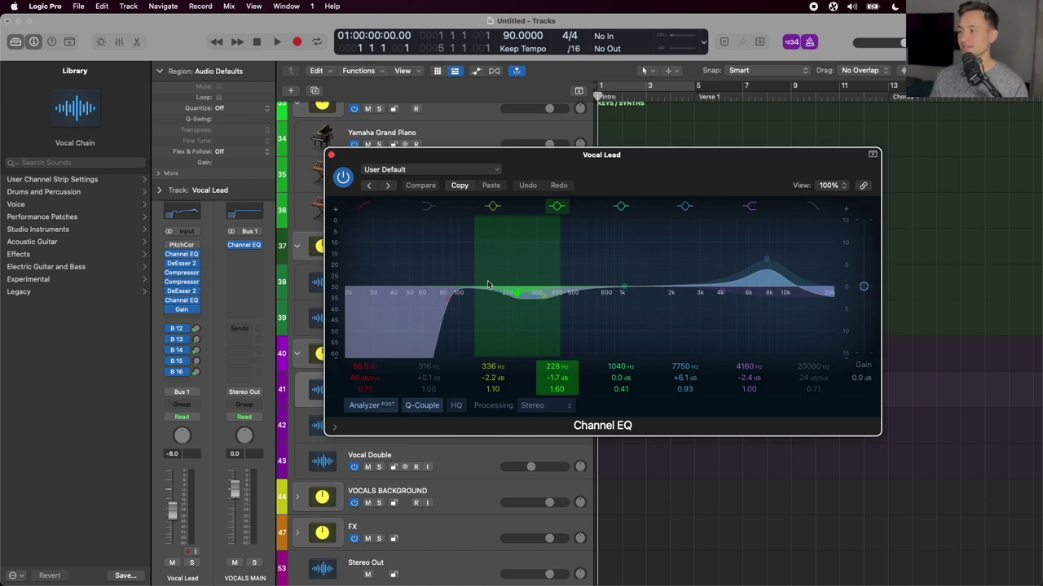
{"action": "left_click", "coordinate": [331, 156]}
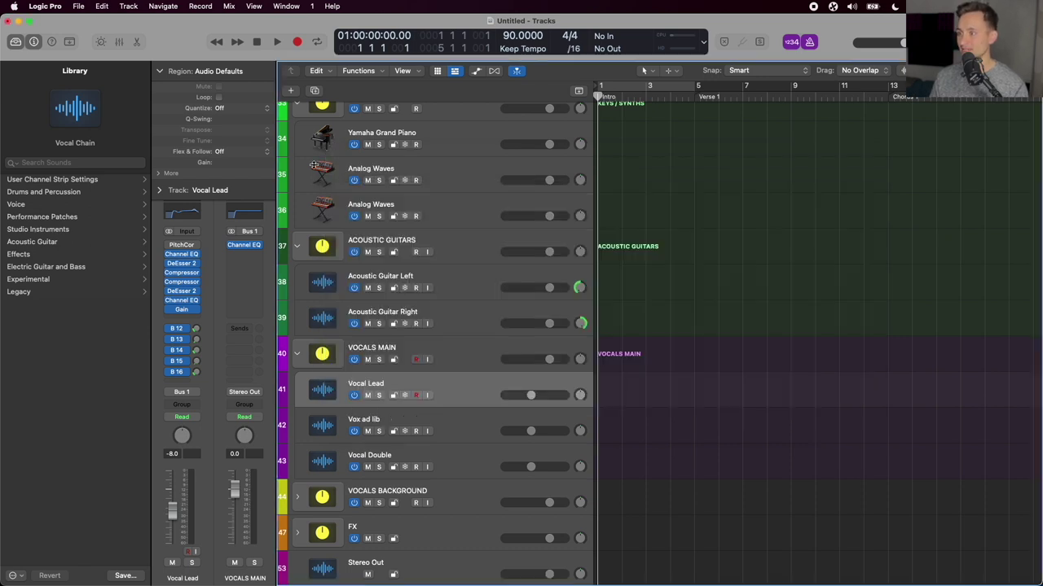
{"action": "left_click", "coordinate": [181, 264]}
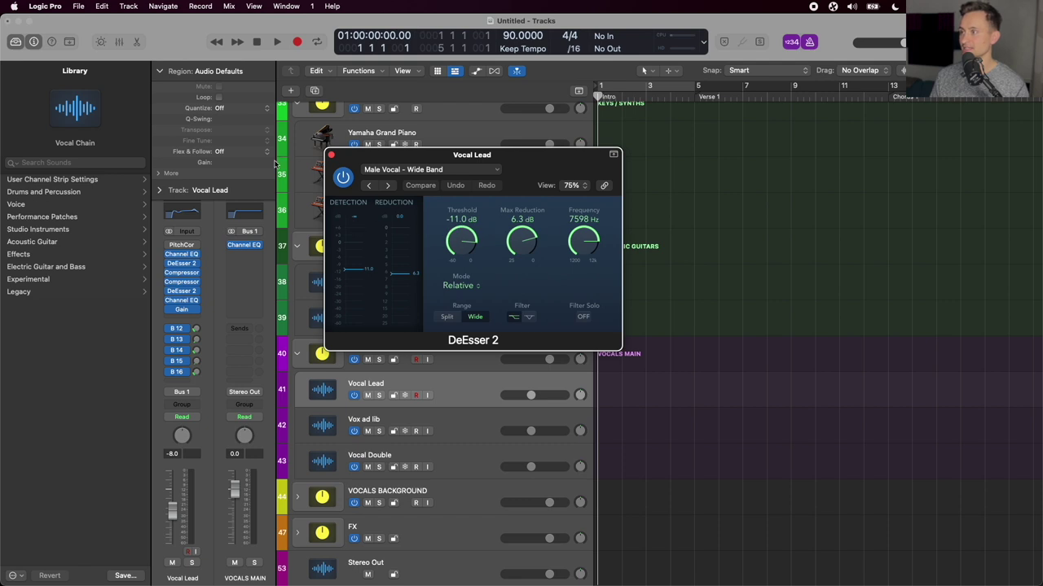
{"action": "left_click", "coordinate": [332, 157]}
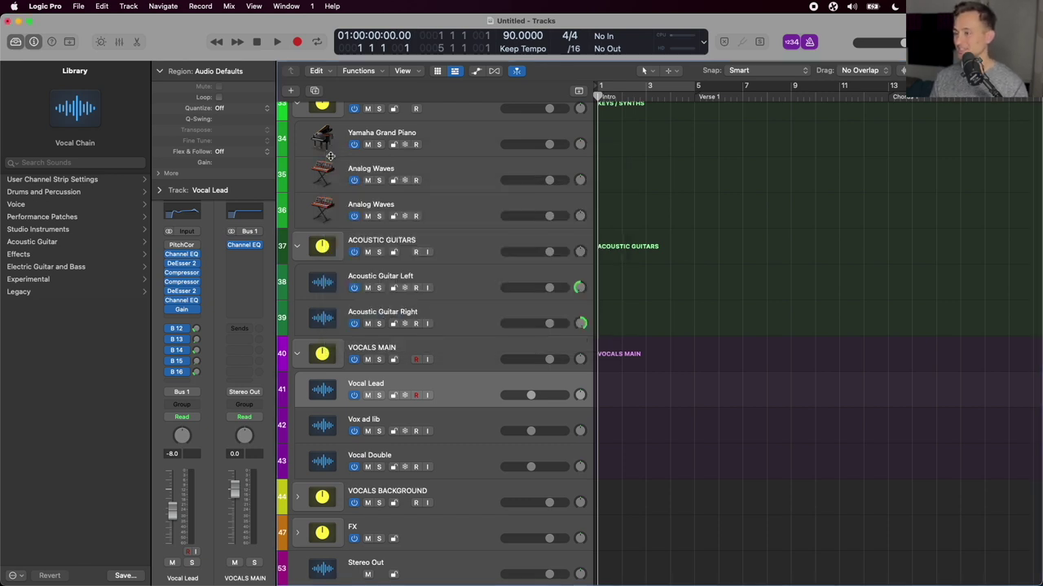
Open the Studio FET and Vintage Opto (2.0:1) compressors and place their windows side by side.
{"action": "left_click", "coordinate": [184, 282]}
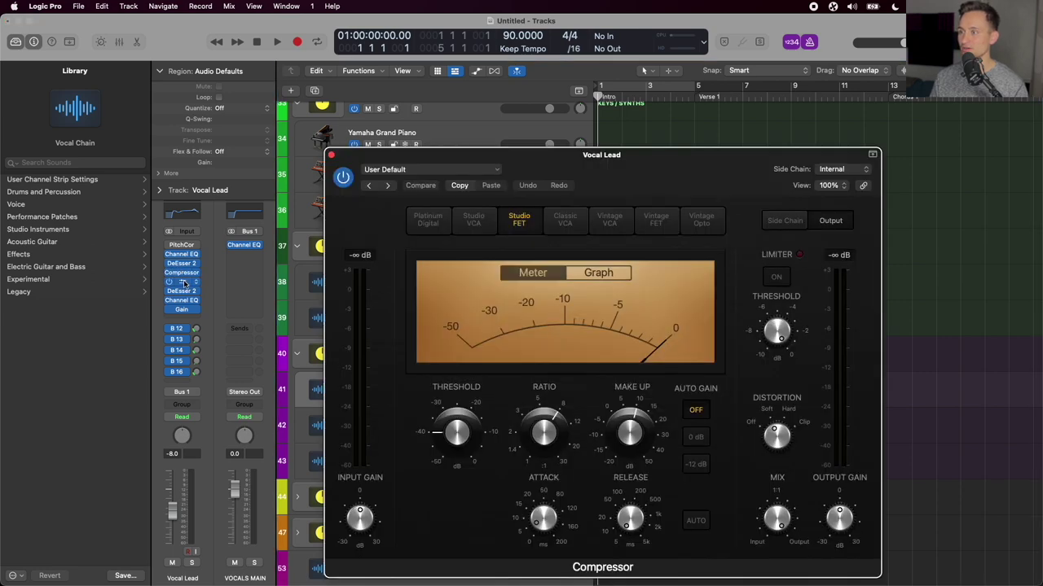
{"action": "left_click", "coordinate": [183, 282]}
{"action": "left_click_drag", "start_coordinate": [590, 169], "coordinate": [717, 158]}
{"action": "left_click_drag", "start_coordinate": [436, 166], "coordinate": [138, 83]}
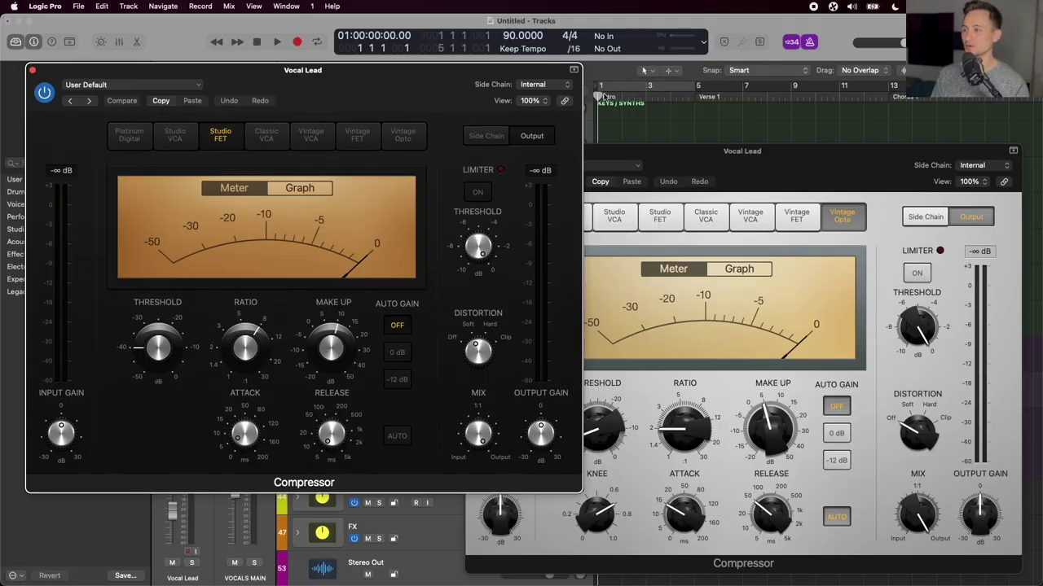
{"action": "mouse_move", "coordinate": [159, 351]}
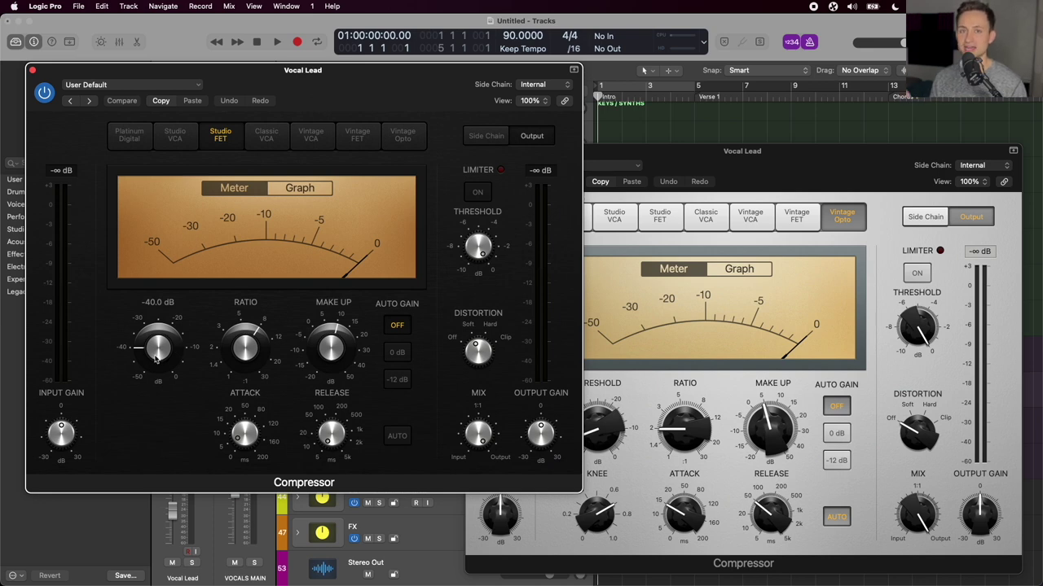
{"action": "left_click", "coordinate": [754, 165]}
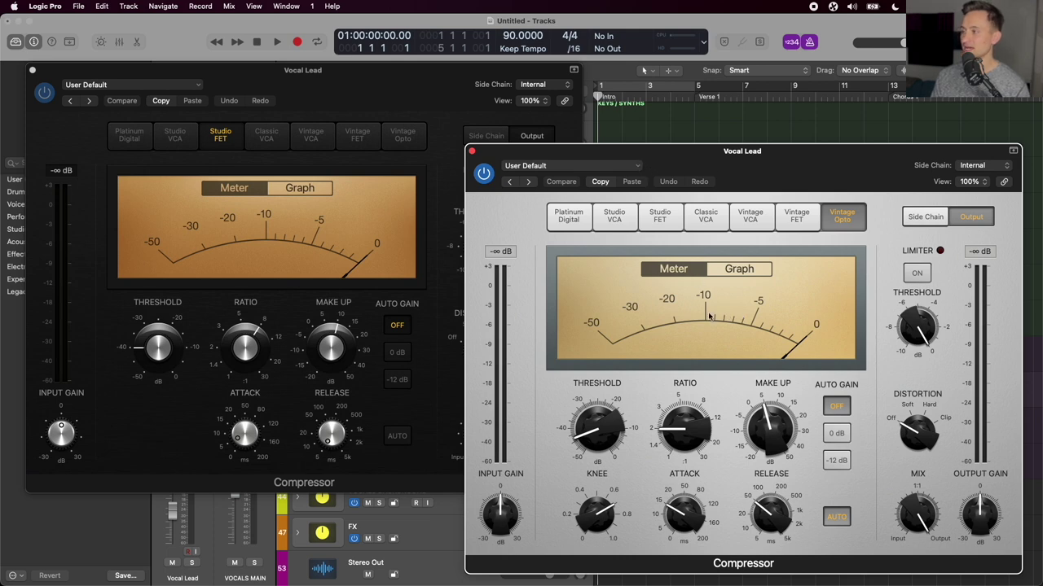
{"action": "mouse_move", "coordinate": [688, 444]}
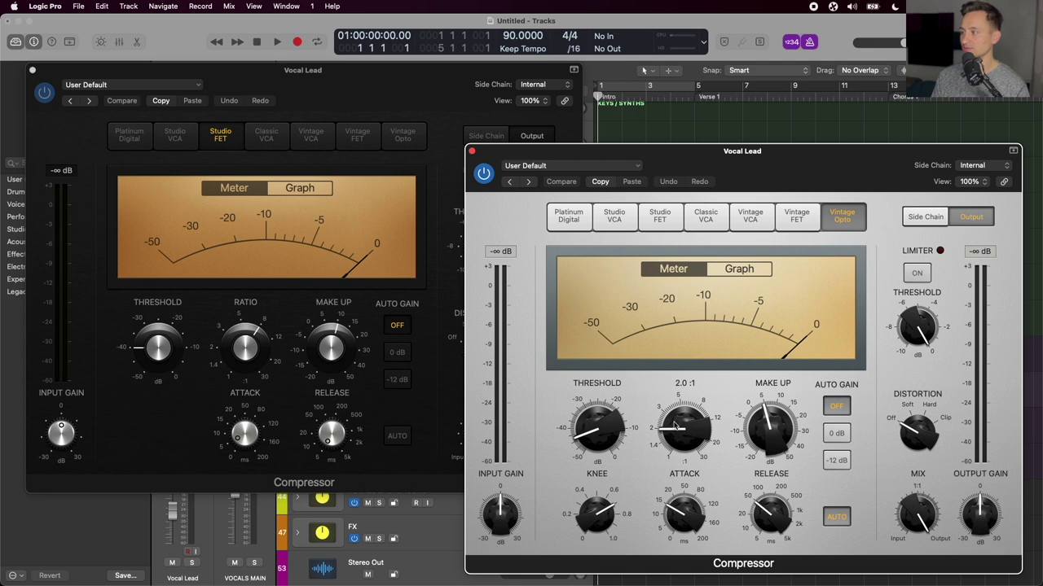
{"action": "mouse_move", "coordinate": [248, 352]}
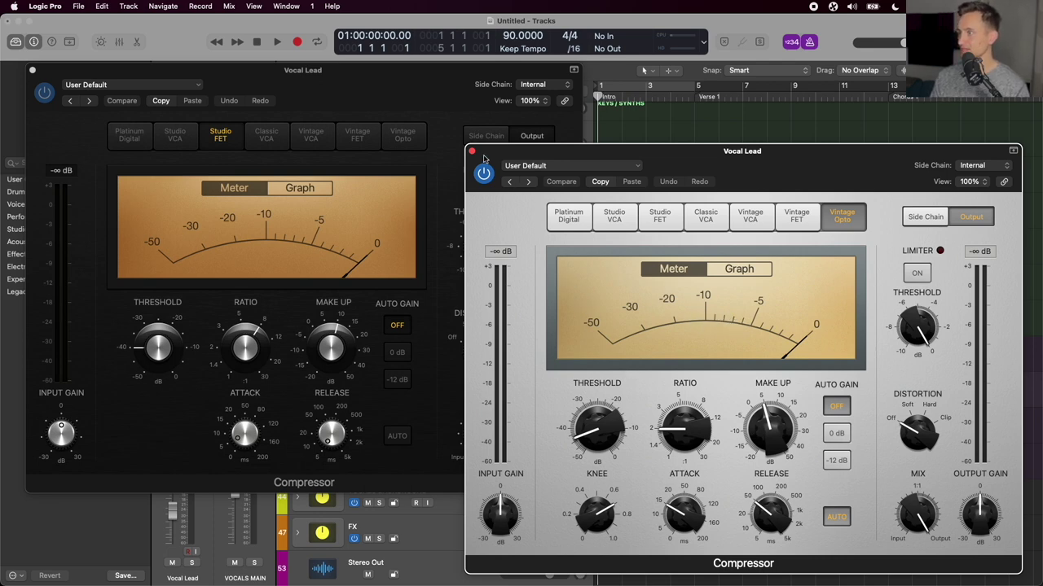
Close the compressor and DeEsser 2 windows, then check the second Channel EQ's 71 Hz, 48 dB/Oct low cut.
{"action": "left_click", "coordinate": [442, 165]}
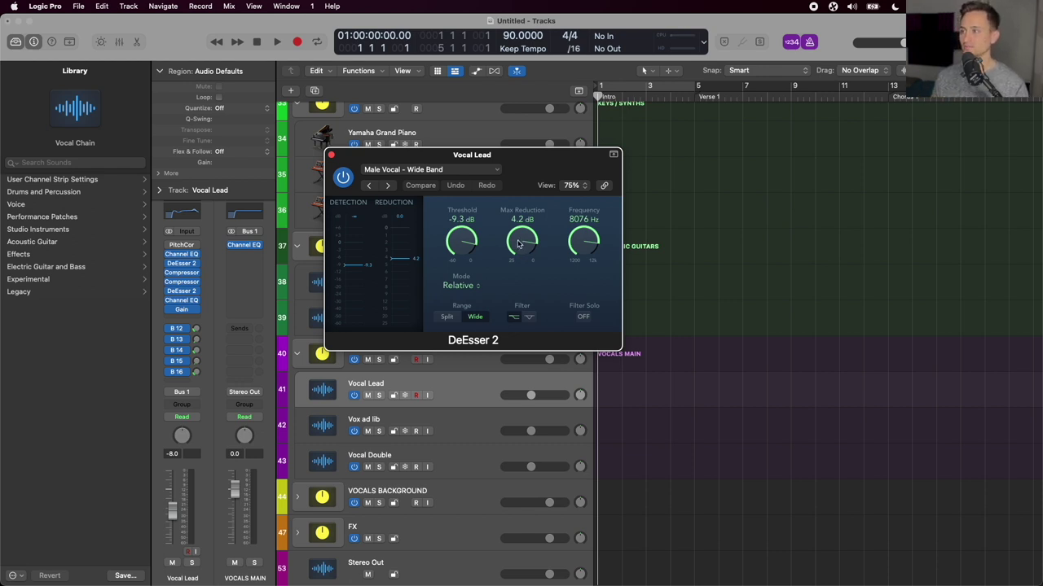
{"action": "left_click", "coordinate": [181, 291]}
{"action": "left_click", "coordinate": [180, 299]}
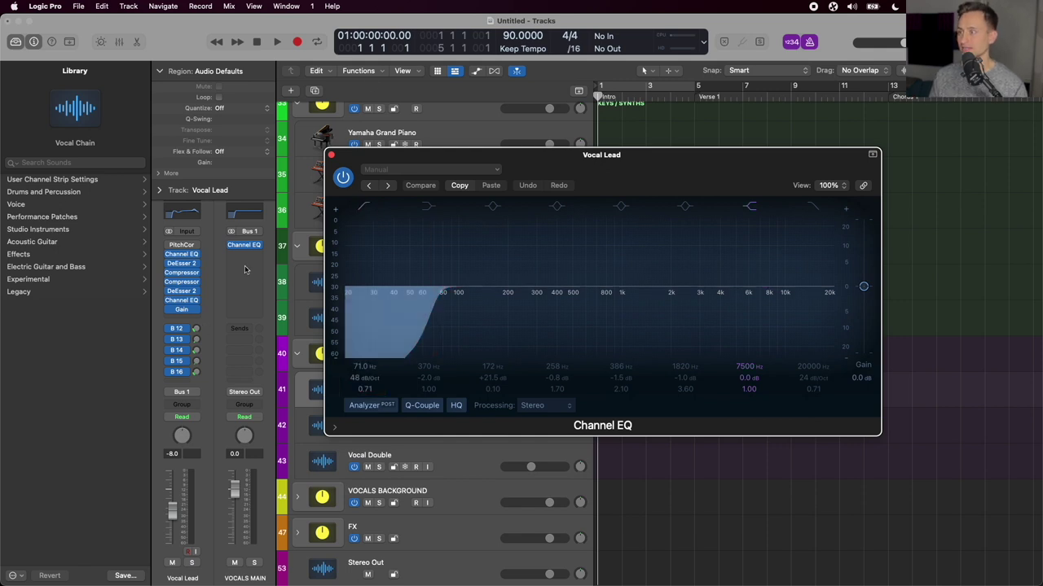
{"action": "left_click", "coordinate": [331, 154]}
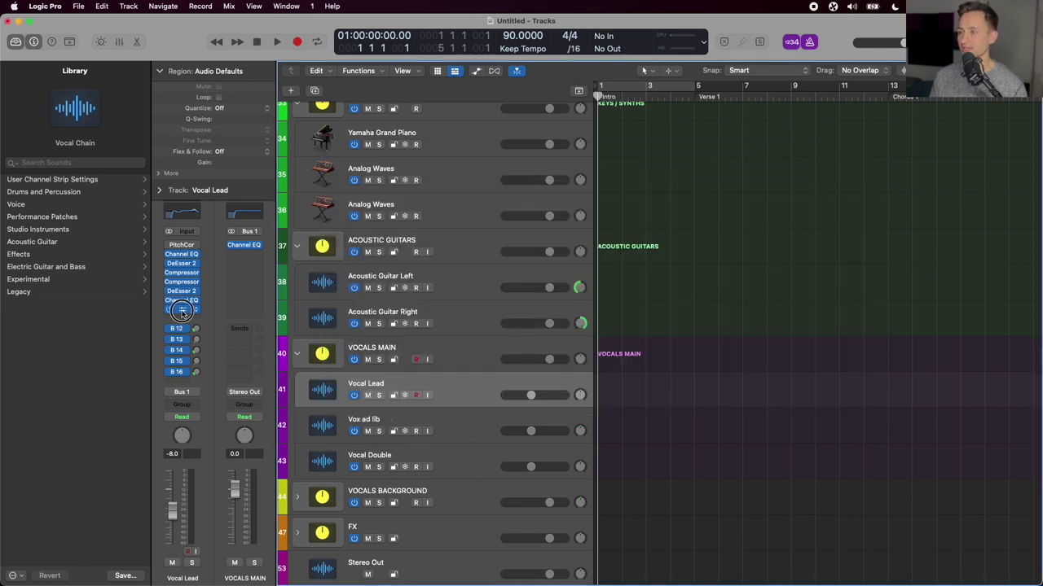
Check the Gain plug-in at 0.0 dB and set Vocal Lead's automation to 8 Gain > Gain in Read mode.
{"action": "left_click", "coordinate": [181, 309]}
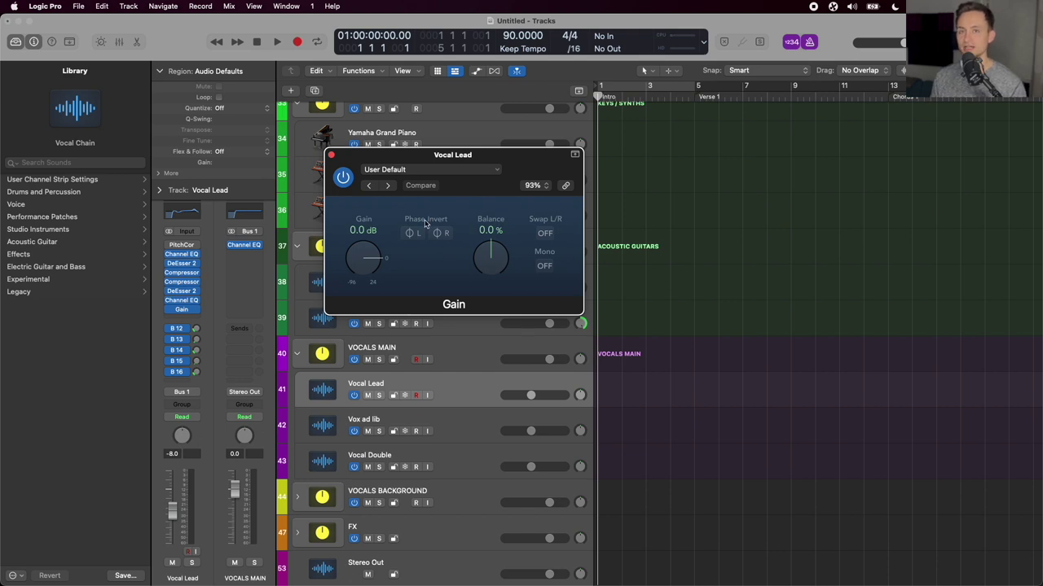
{"action": "key", "text": "a"}
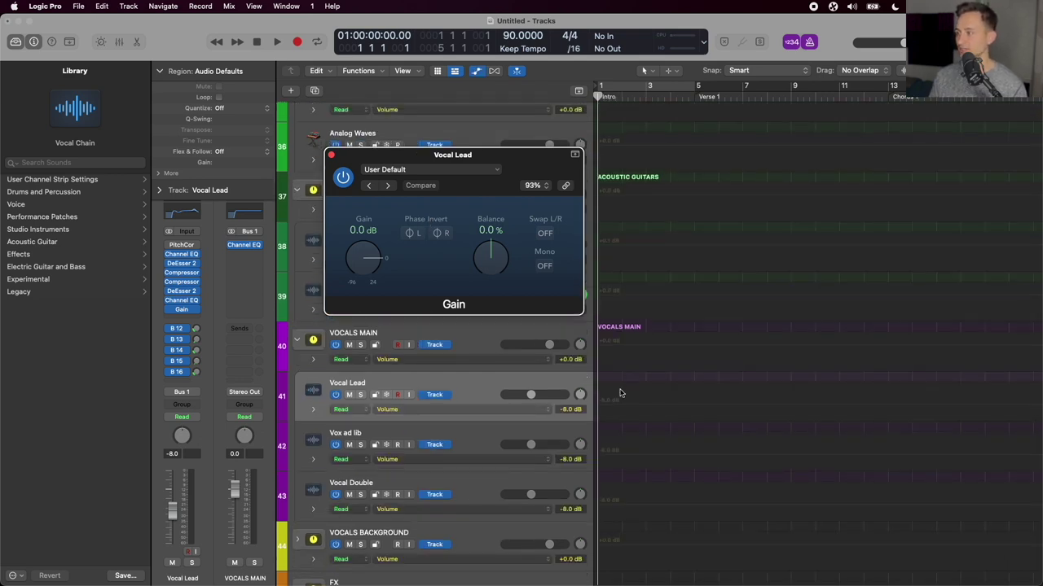
{"action": "scroll", "coordinate": [619, 394], "scroll_direction": "right", "scroll_amount": 1}
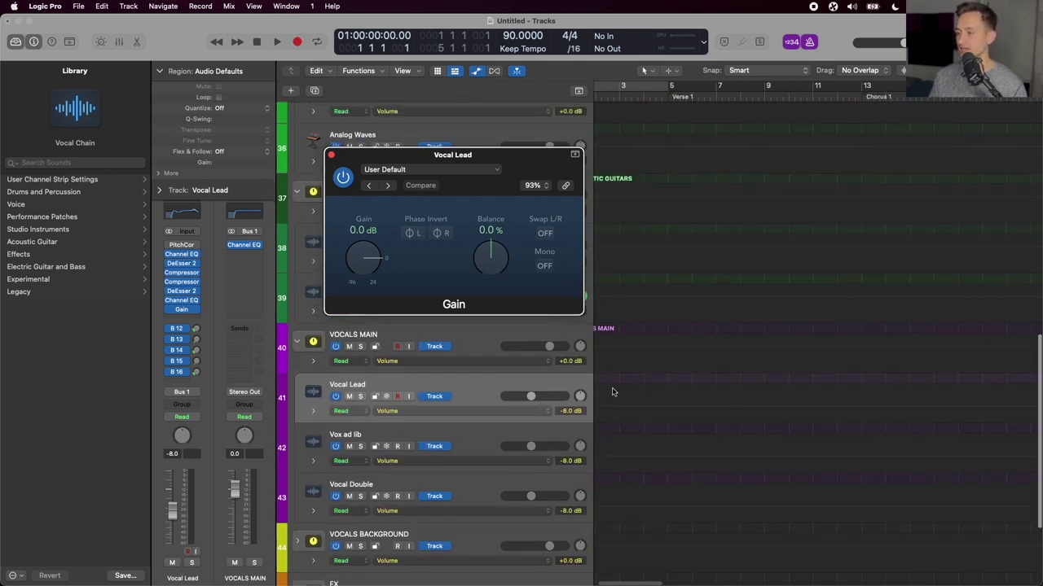
{"action": "left_click", "coordinate": [465, 411]}
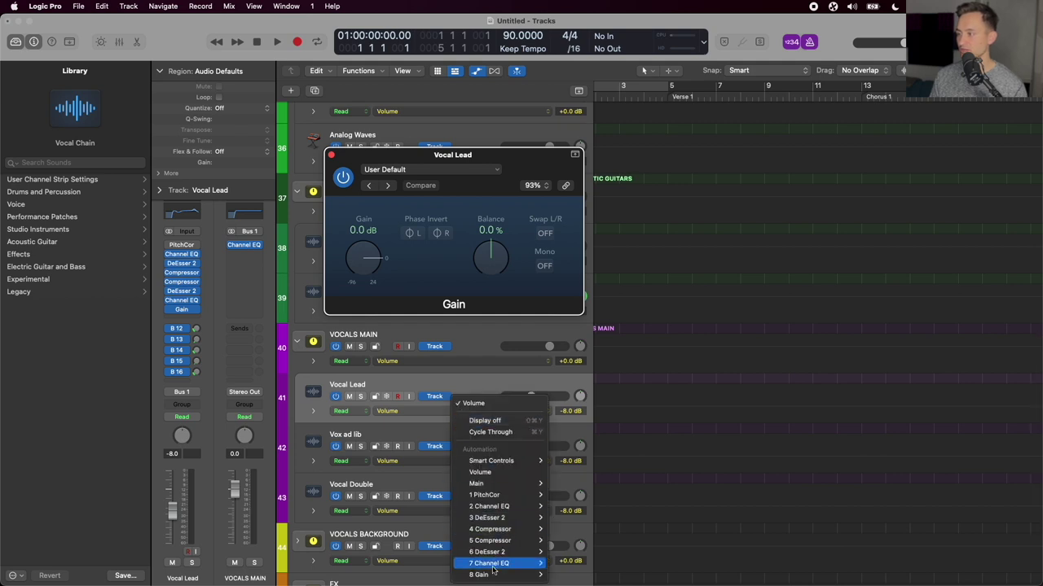
{"action": "mouse_move", "coordinate": [492, 575]}
{"action": "left_click", "coordinate": [558, 529]}
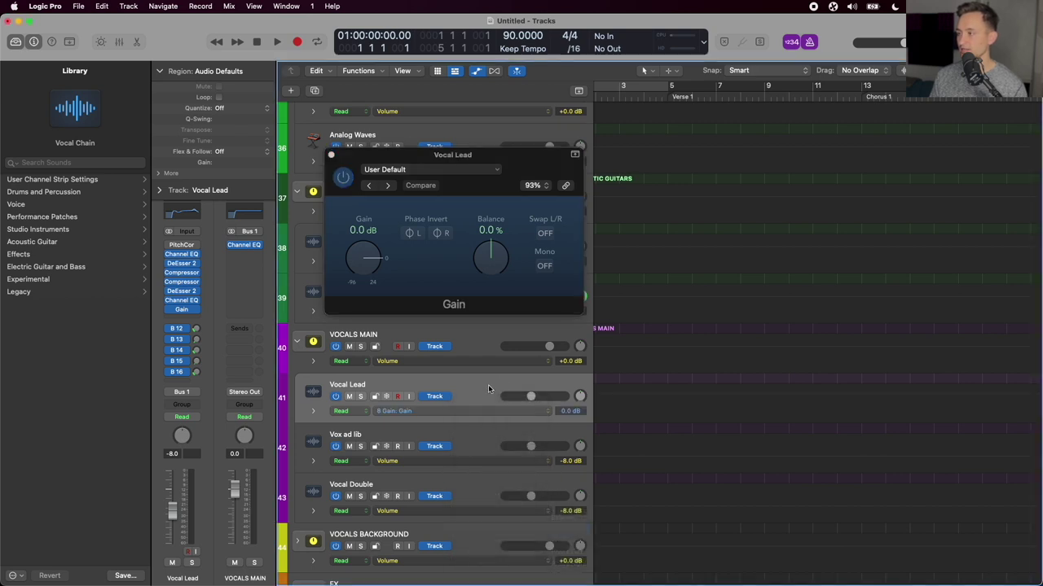
{"action": "left_click", "coordinate": [636, 396]}
{"action": "scroll", "coordinate": [623, 401], "scroll_direction": "down", "scroll_amount": 5}
{"action": "scroll", "coordinate": [623, 401], "scroll_direction": "left", "scroll_amount": 1}
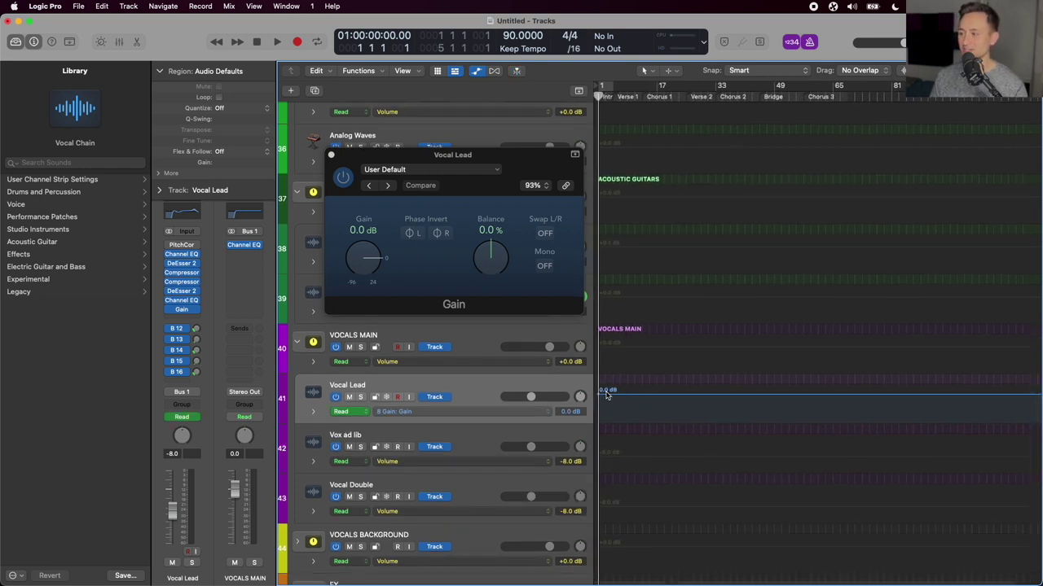
{"action": "scroll", "coordinate": [631, 396], "scroll_direction": "up", "scroll_amount": 4}
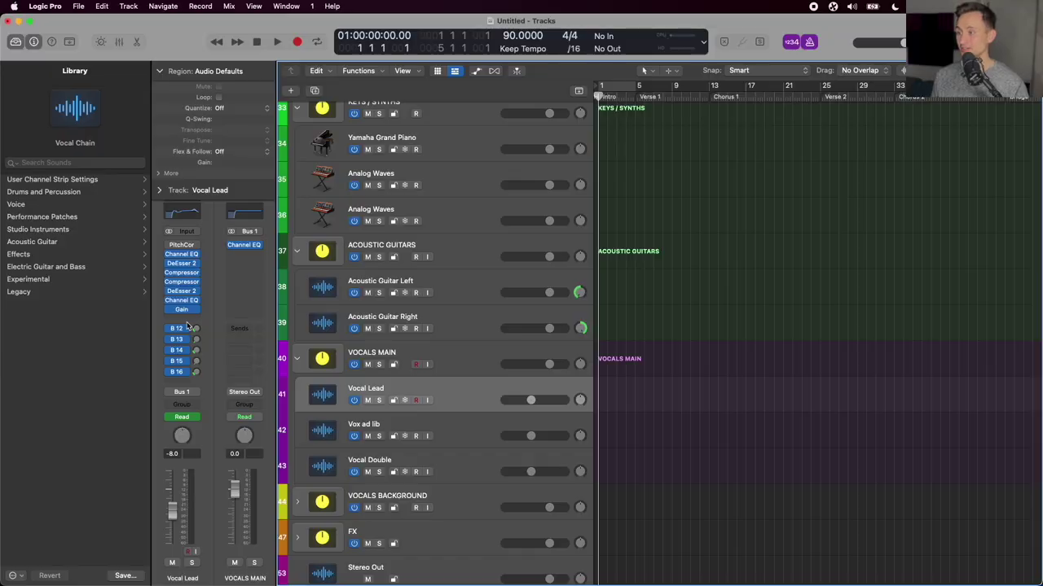
Show the Reverb (Short) aux via the Bus 12 send, review ChromaVerb, then open its Channel EQ.
{"action": "left_click", "coordinate": [186, 330]}
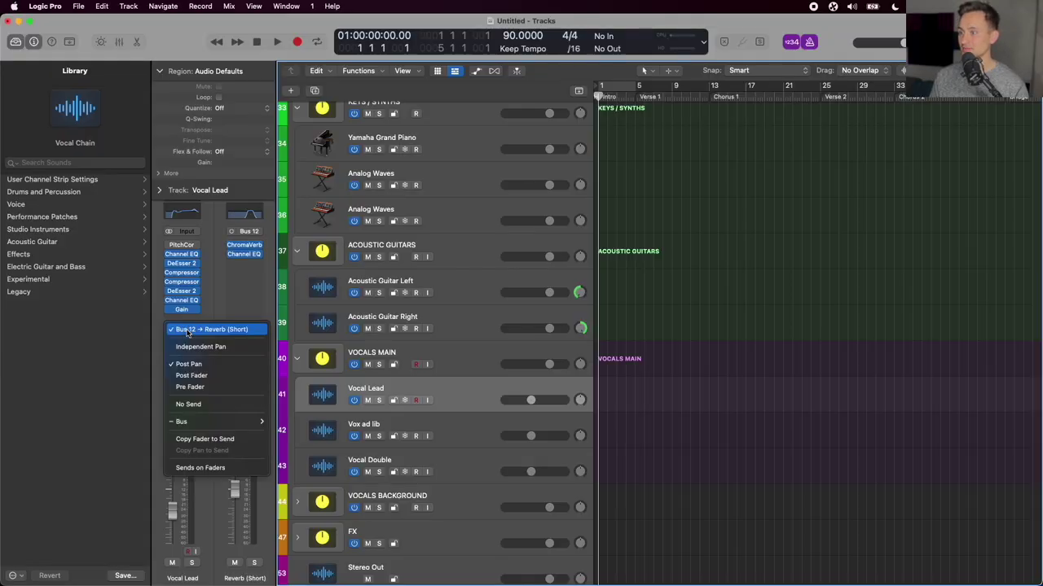
{"action": "left_click", "coordinate": [186, 330]}
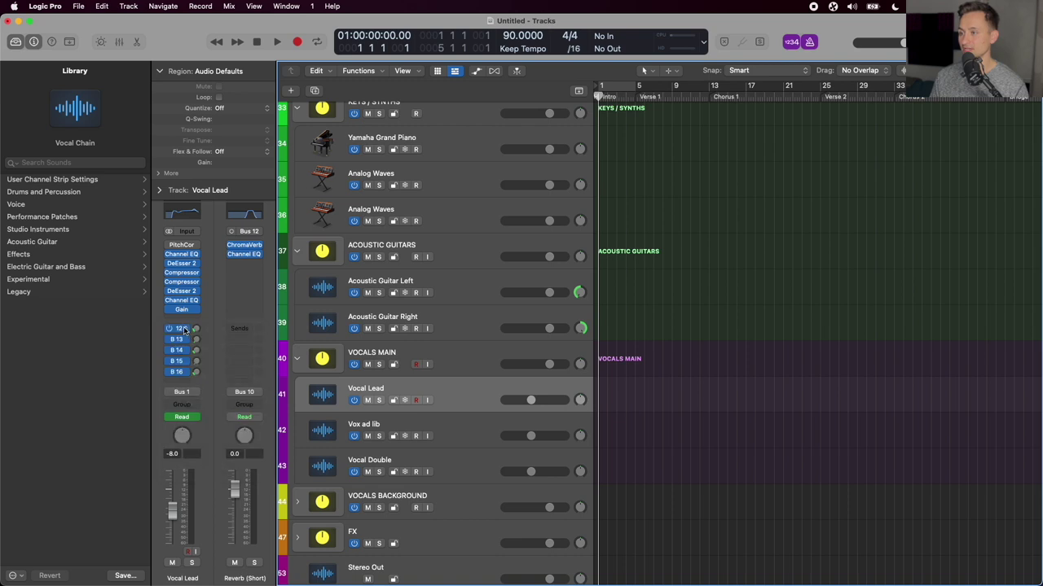
{"action": "left_click", "coordinate": [185, 330]}
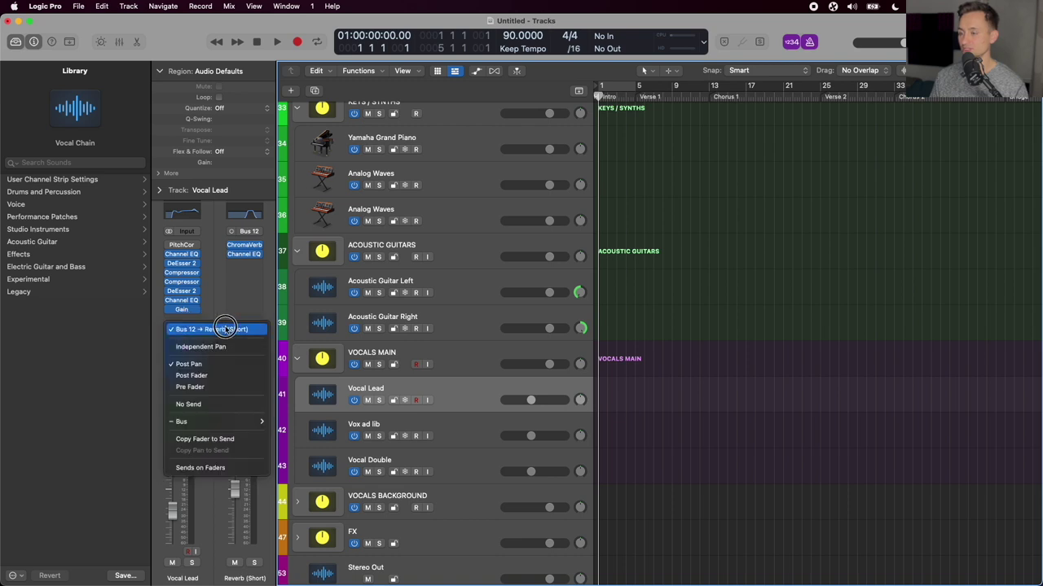
{"action": "left_click", "coordinate": [248, 248]}
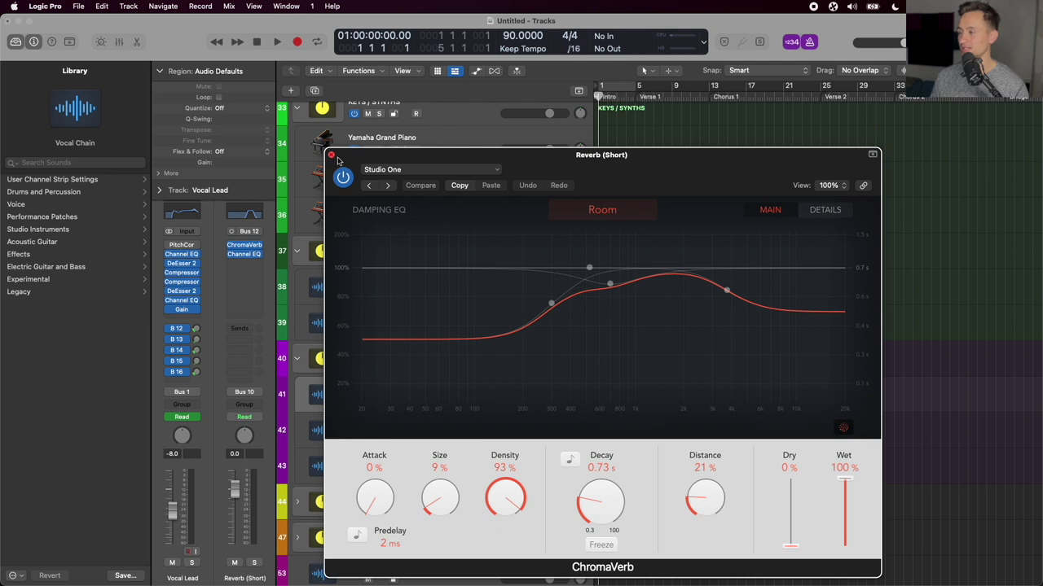
{"action": "left_click", "coordinate": [331, 154]}
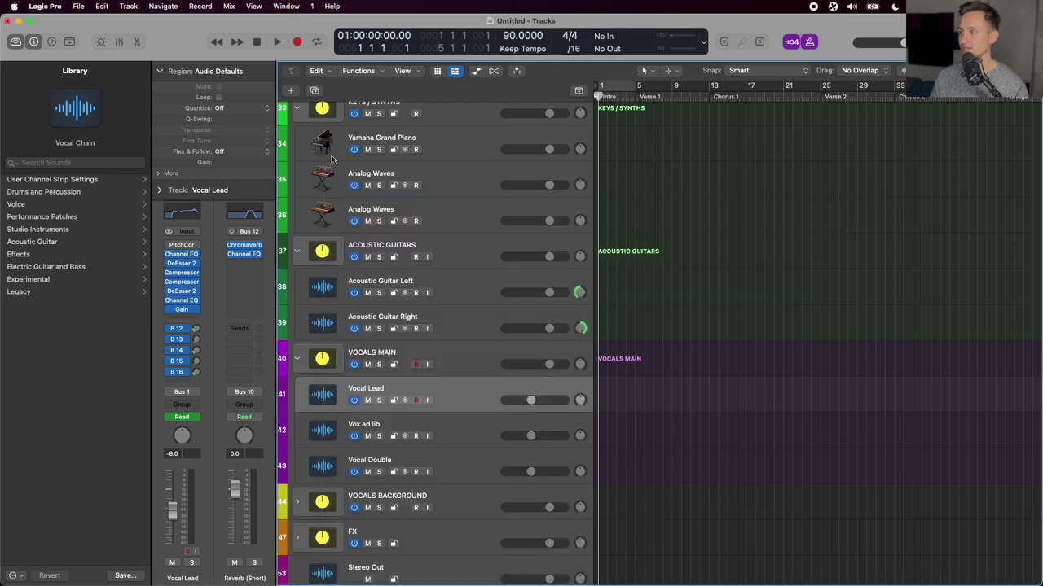
{"action": "left_click", "coordinate": [244, 253]}
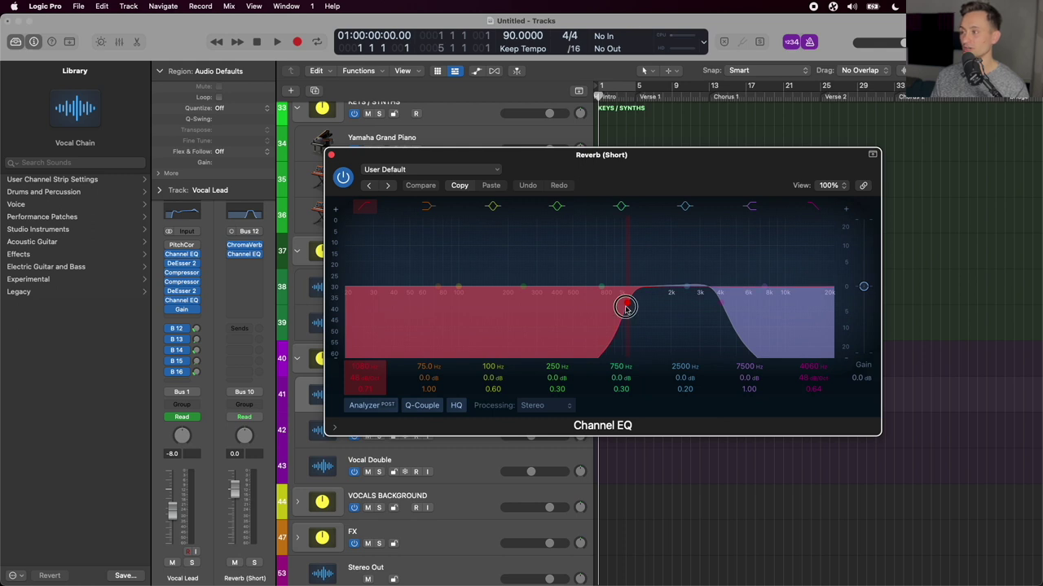
Lower the Reverb (Short) Channel EQ low cut to 380 Hz, close it, and show automation.
{"action": "left_click_drag", "start_coordinate": [624, 305], "coordinate": [551, 307]}
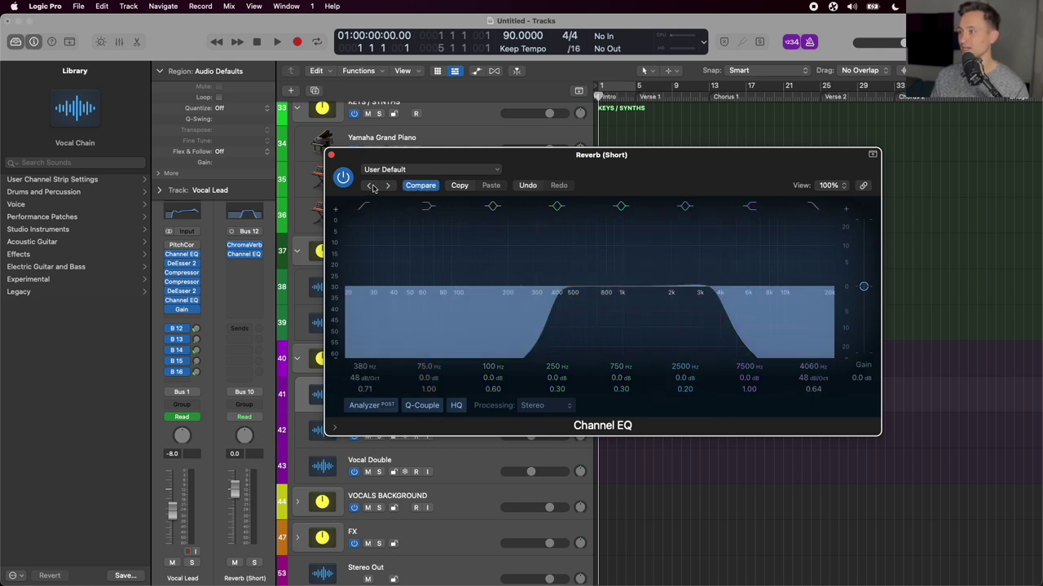
{"action": "left_click", "coordinate": [456, 185]}
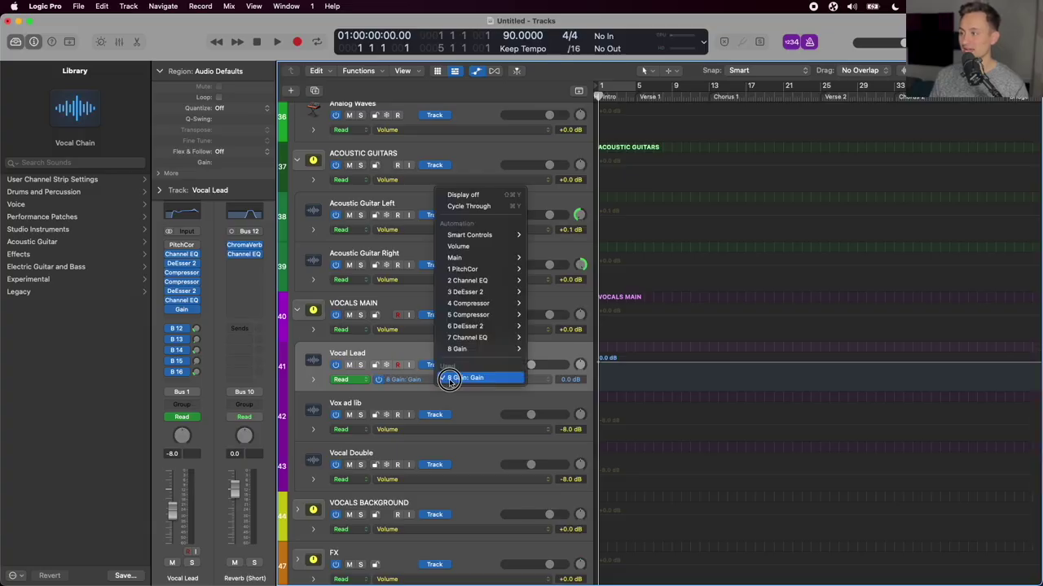
Automate Vocal Lead's Send 2 → Reverb (Long) and raise a marquee range from -43.3 to -2.4 dB.
{"action": "mouse_move", "coordinate": [453, 269]}
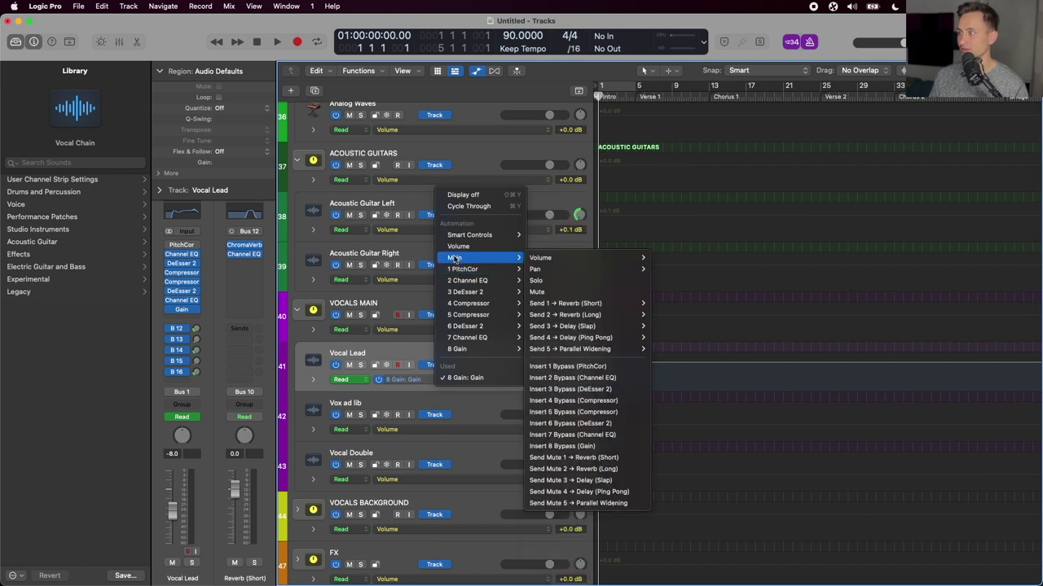
{"action": "mouse_move", "coordinate": [575, 313]}
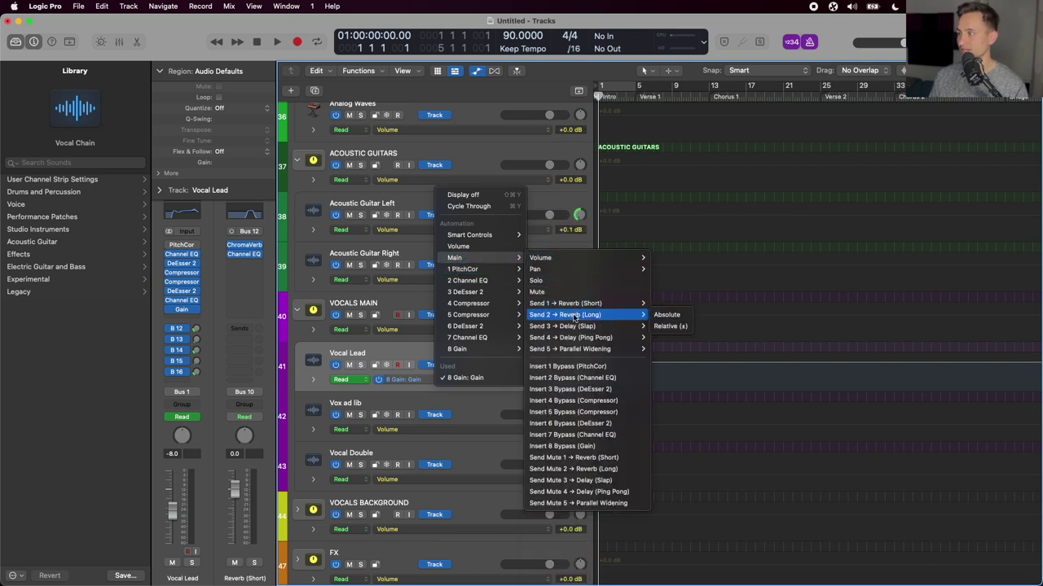
{"action": "left_click", "coordinate": [668, 315]}
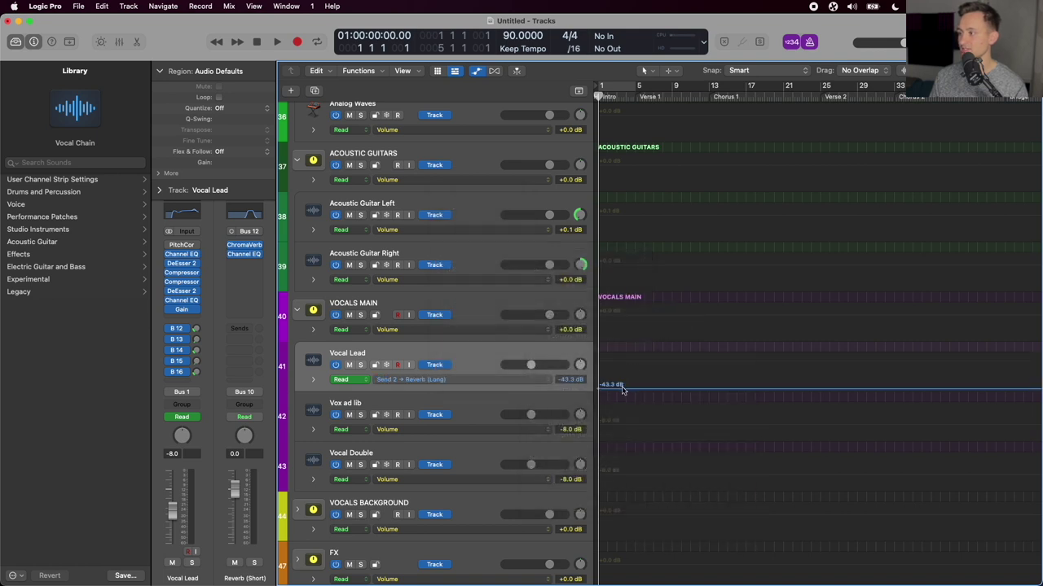
{"action": "key", "text": "t"}
{"action": "key", "text": "r"}
{"action": "mouse_move", "coordinate": [616, 378]}
{"action": "left_mouse_down"}
{"action": "mouse_move", "coordinate": [662, 379]}
{"action": "mouse_move", "coordinate": [624, 367]}
{"action": "left_mouse_up"}
{"action": "key", "text": "t"}
{"action": "key", "text": "t"}
Zoom in and play from just before the raised section to hear the send rise.
{"action": "key", "text": "super+Right"}
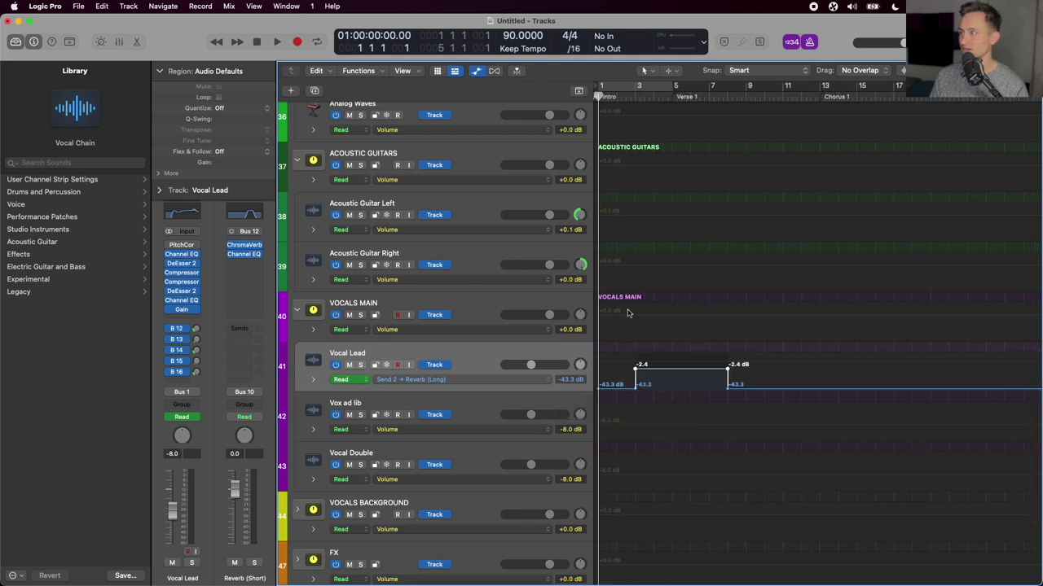
{"action": "left_click", "coordinate": [622, 98]}
{"action": "key", "text": "space"}
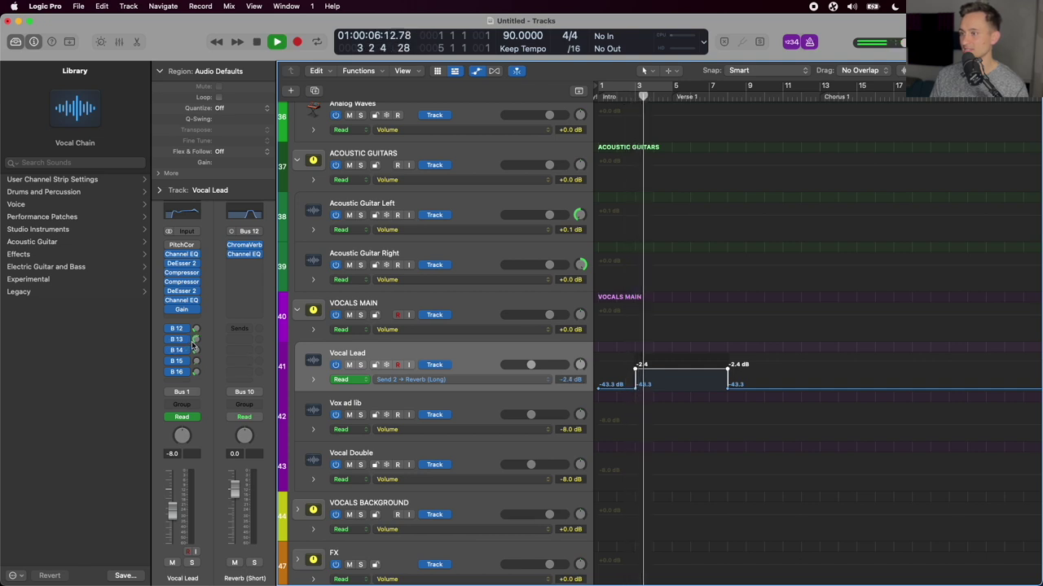
{"action": "key", "text": "space"}
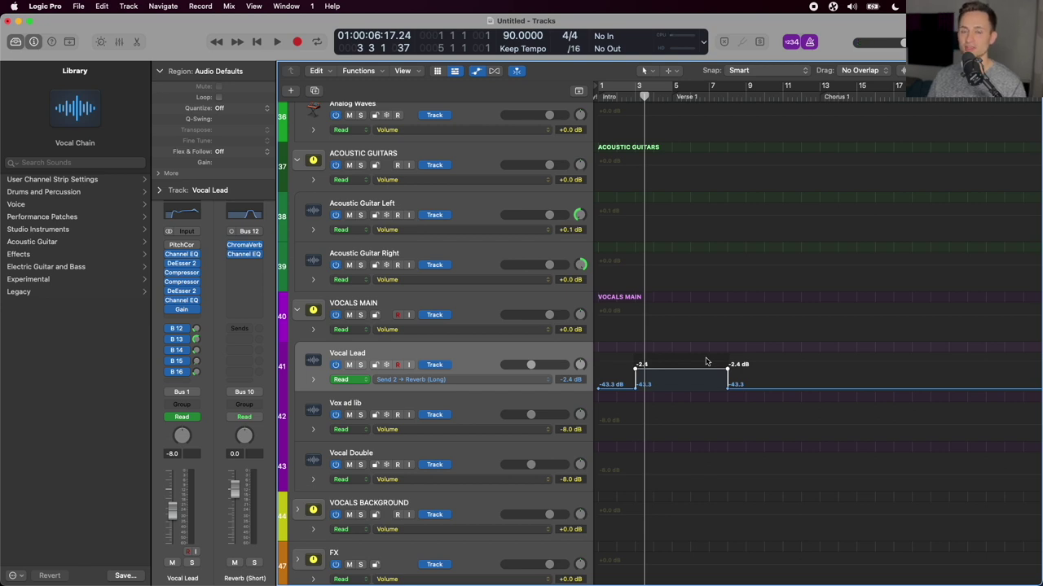
Add two automation points and raise the section between them to -5.7 dB.
{"action": "left_click", "coordinate": [761, 388]}
{"action": "left_click", "coordinate": [781, 389]}
{"action": "left_click_drag", "start_coordinate": [797, 389], "coordinate": [790, 372]}
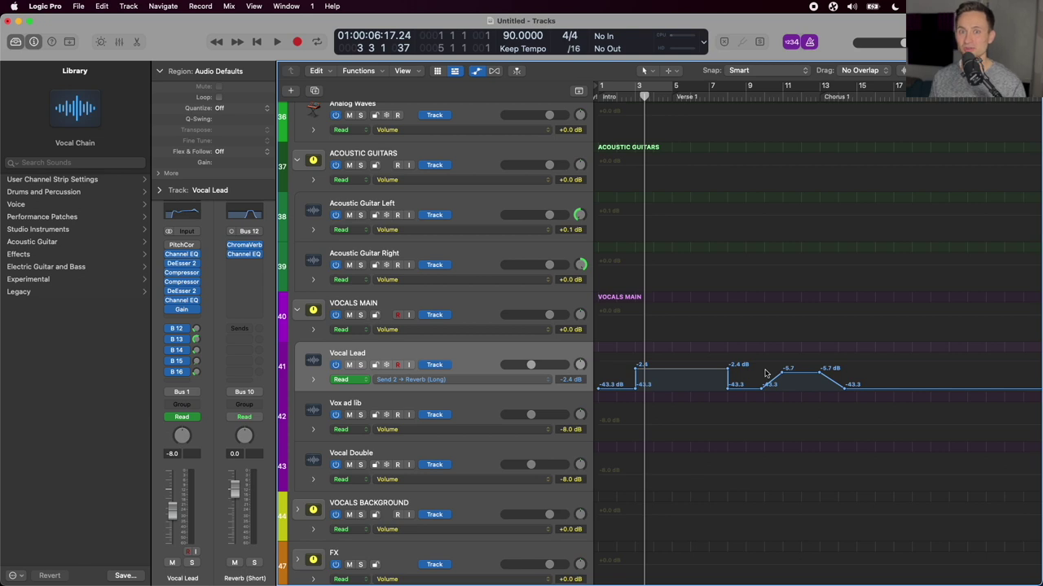
{"action": "scroll", "coordinate": [765, 374], "scroll_direction": "down", "scroll_amount": 3}
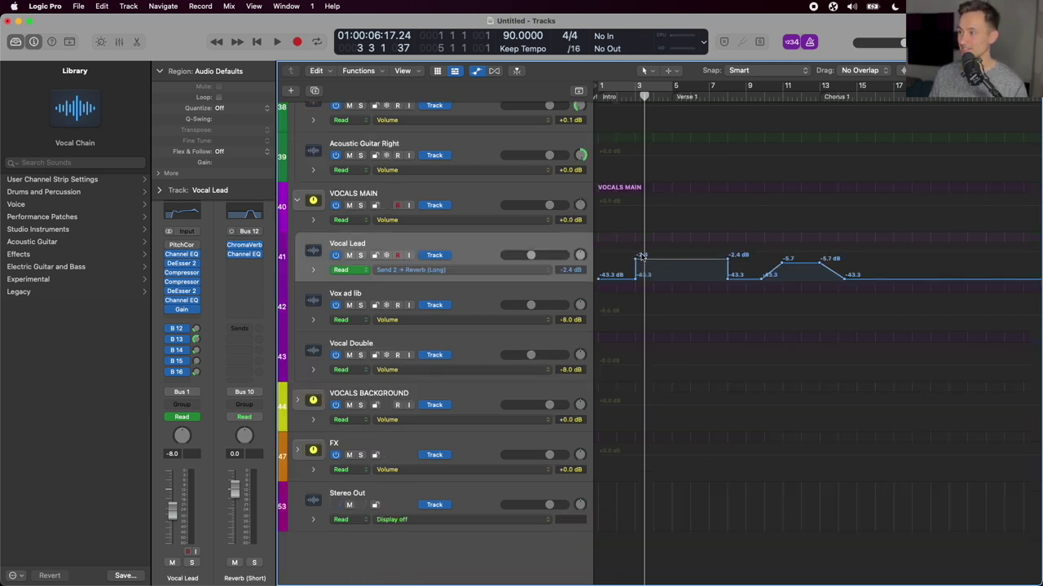
Select the FX track and expand its stack to reveal the reverb and delay tracks.
{"action": "left_click", "coordinate": [361, 448]}
{"action": "left_click", "coordinate": [296, 450]}
{"action": "scroll", "coordinate": [382, 453], "scroll_direction": "down", "scroll_amount": 3}
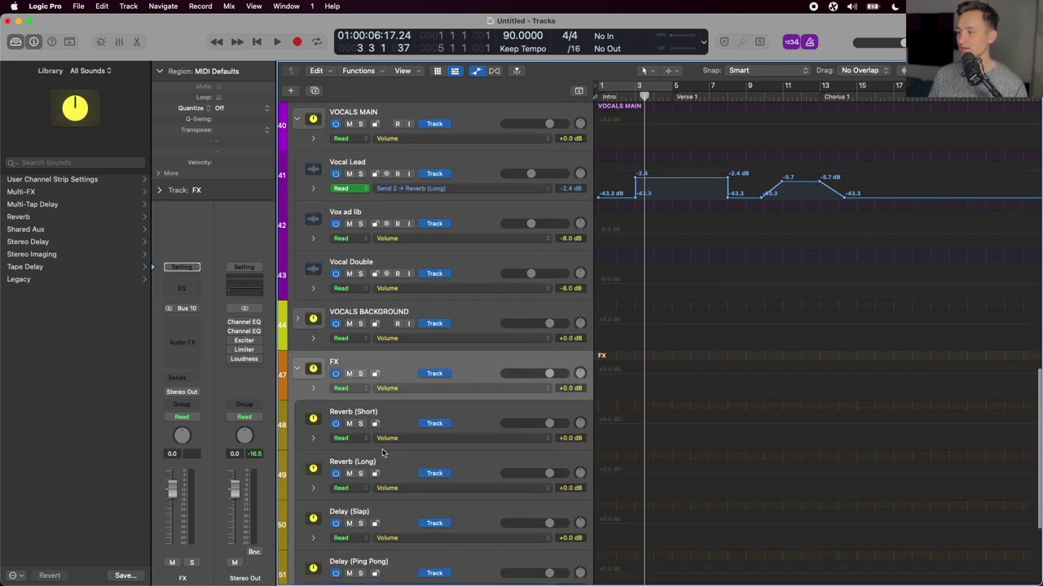
{"action": "scroll", "coordinate": [399, 423], "scroll_direction": "down", "scroll_amount": 3}
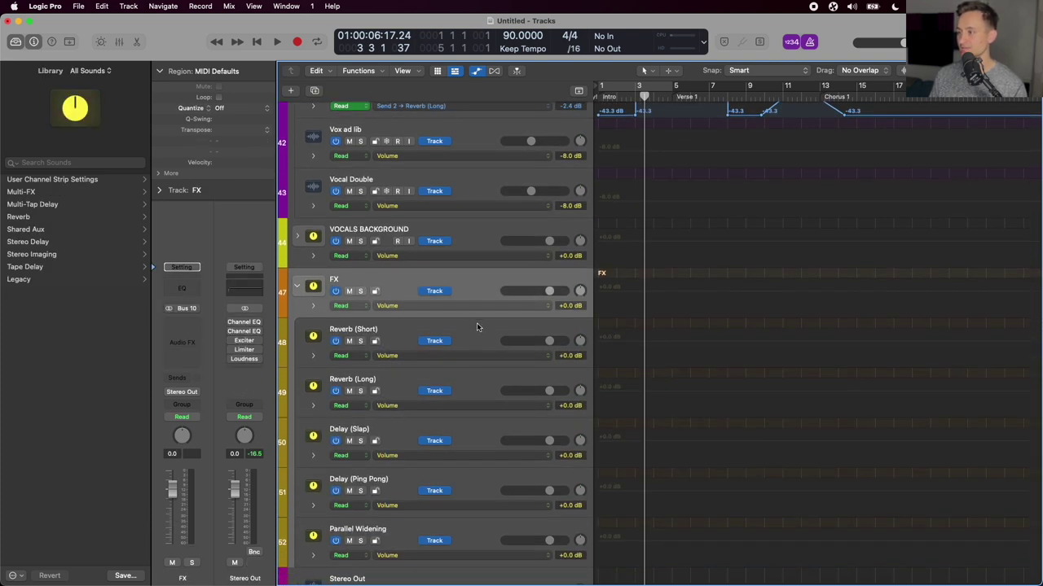
Select Reverb (Long), put the playhead at bar 13 (Chorus 1), and open an empty Audio FX slot's plug-in list.
{"action": "left_click", "coordinate": [477, 325]}
{"action": "left_click", "coordinate": [480, 377]}
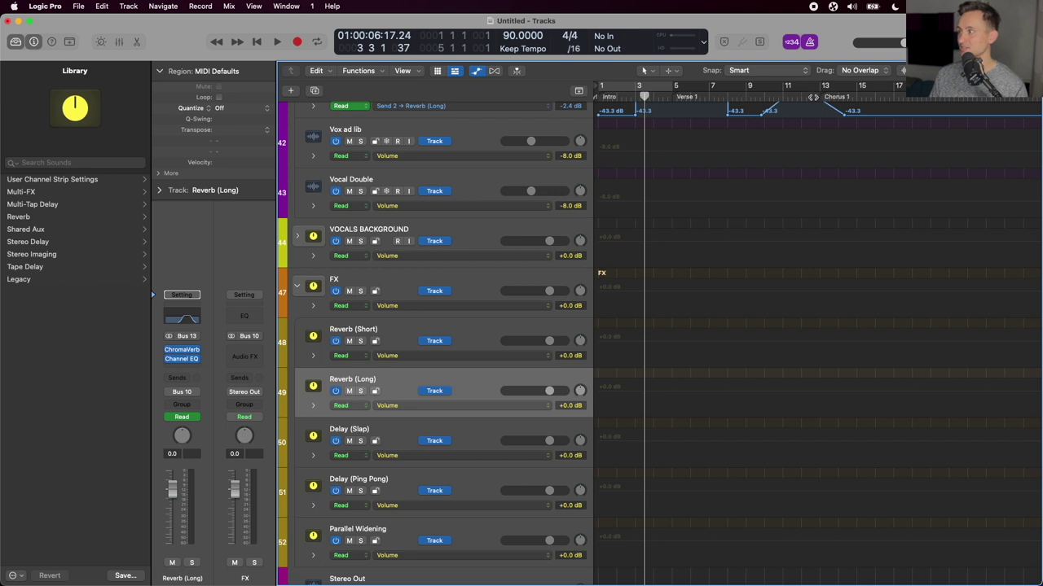
{"action": "left_click", "coordinate": [821, 96]}
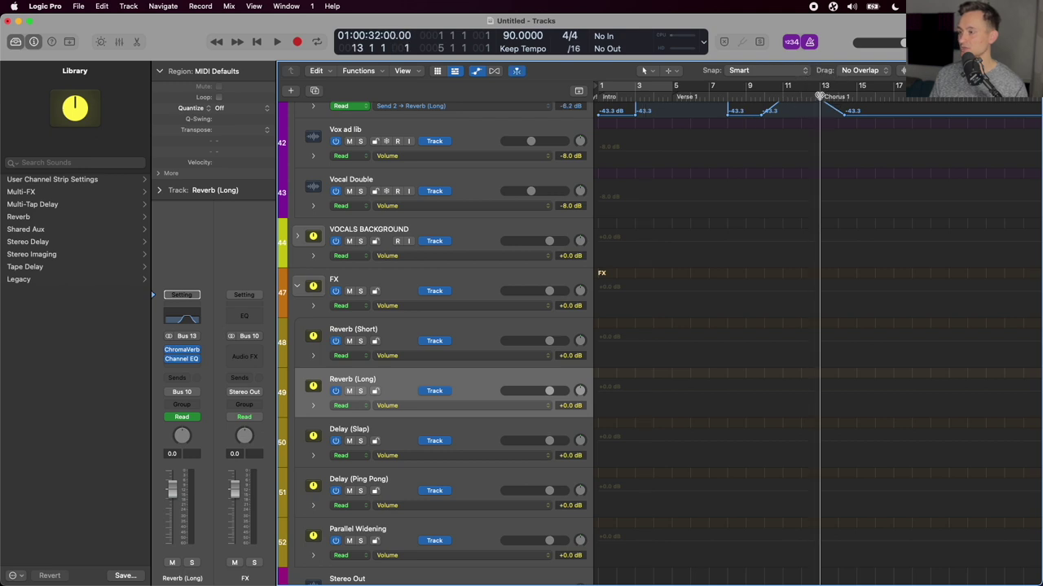
{"action": "left_click", "coordinate": [181, 368]}
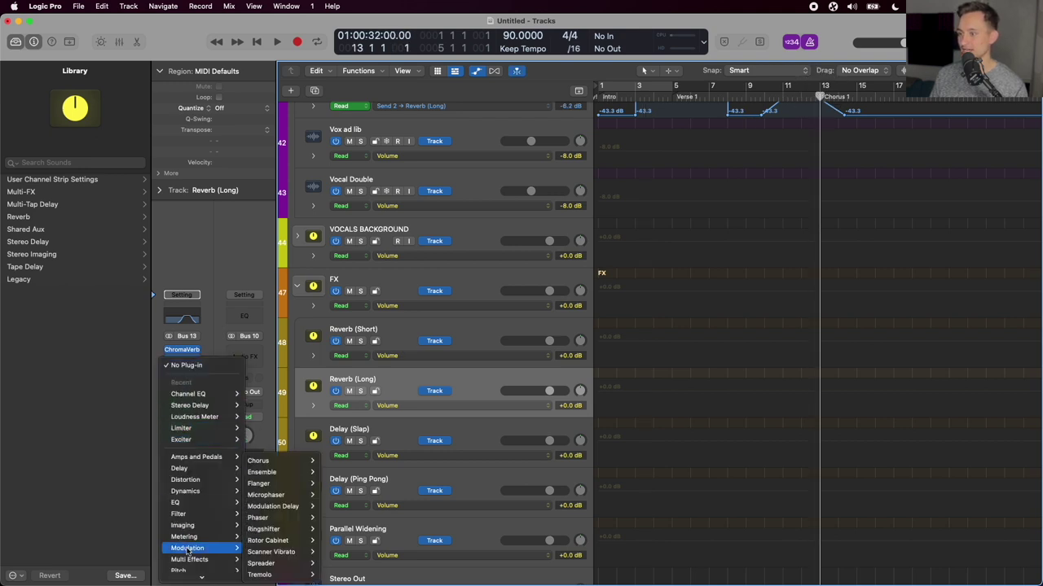
Insert a stereo Gain plug-in on Reverb (Long) and show its Gain automation lane.
{"action": "mouse_move", "coordinate": [188, 572]}
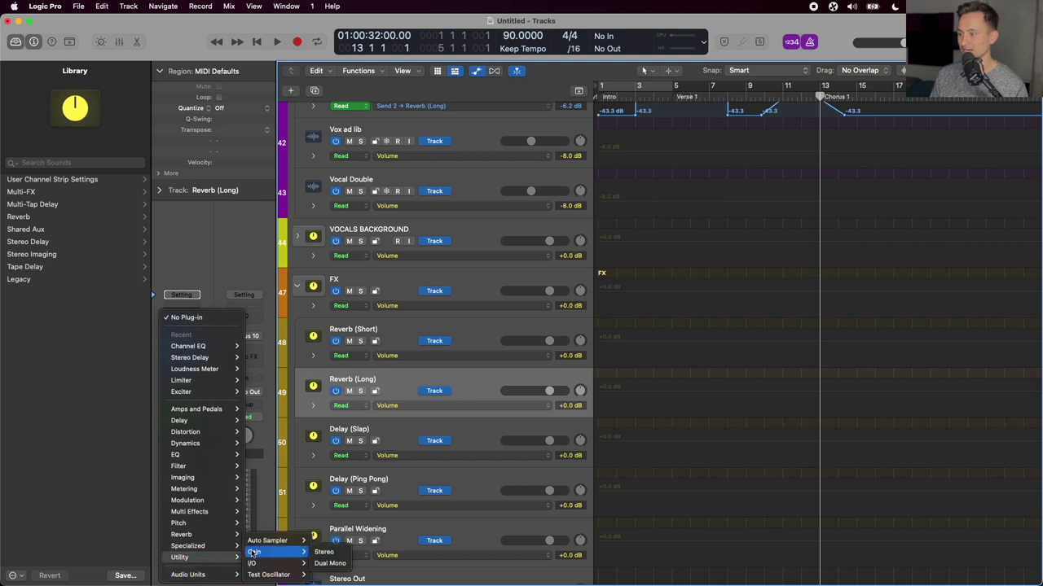
{"action": "left_click", "coordinate": [334, 552]}
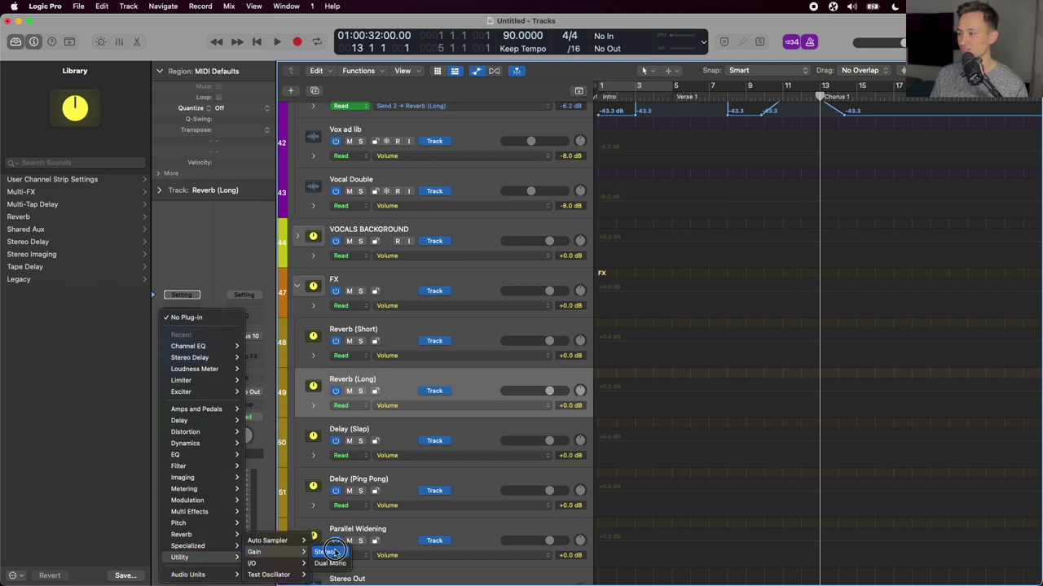
{"action": "left_click", "coordinate": [409, 409]}
{"action": "mouse_move", "coordinate": [429, 529]}
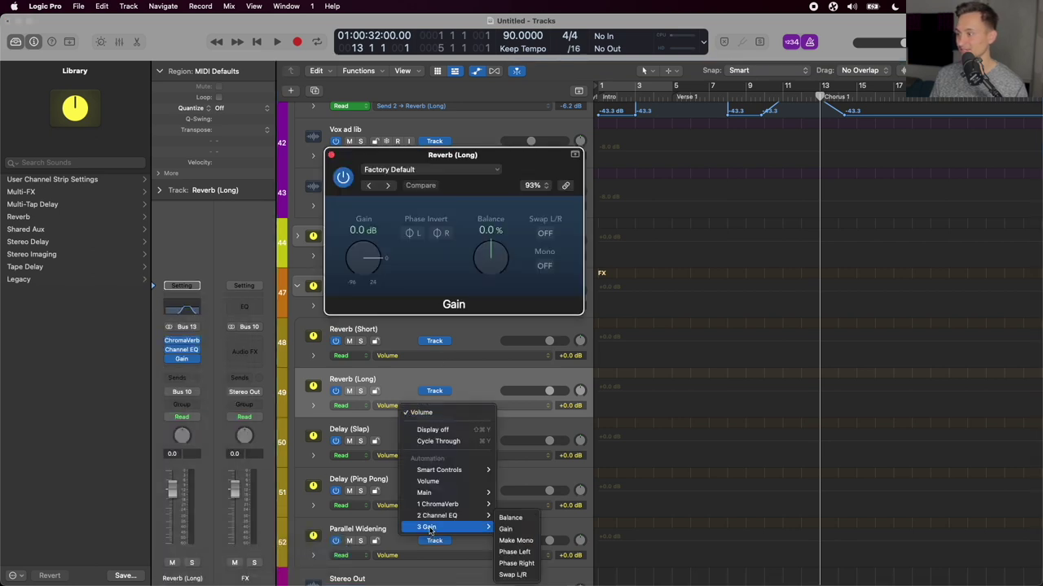
{"action": "left_click", "coordinate": [527, 534]}
Marquee bars 13–21 and drag that gain section down to -96 dB, then return the playhead to bar 13.
{"action": "key", "text": "t"}
{"action": "key", "text": "Escape"}
{"action": "scroll", "coordinate": [787, 394], "scroll_direction": "right", "scroll_amount": 3}
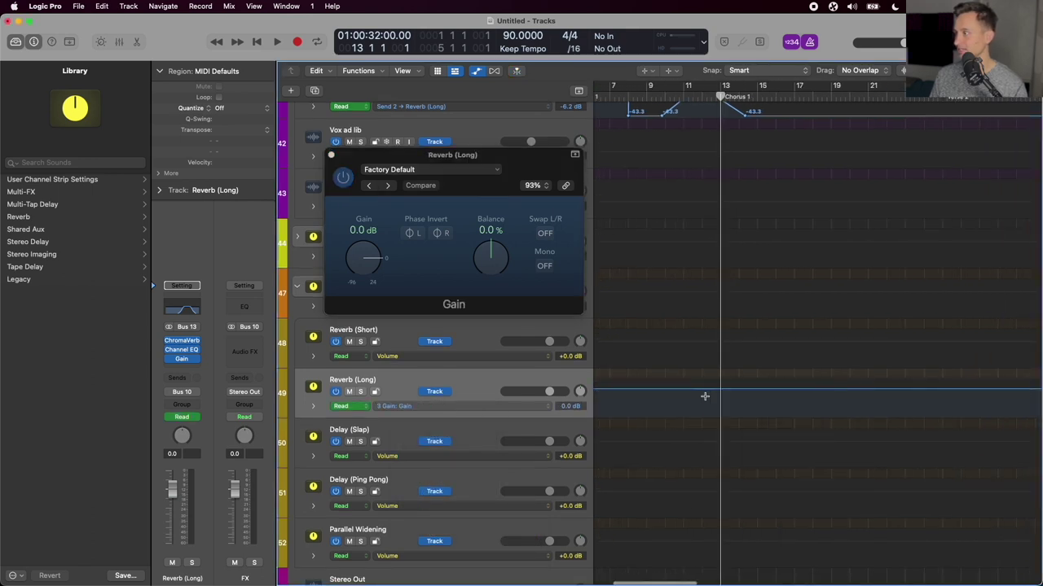
{"action": "left_click_drag", "start_coordinate": [720, 395], "coordinate": [876, 396]}
{"action": "left_click_drag", "start_coordinate": [801, 388], "coordinate": [801, 456]}
{"action": "scroll", "coordinate": [803, 389], "scroll_direction": "left", "scroll_amount": 2}
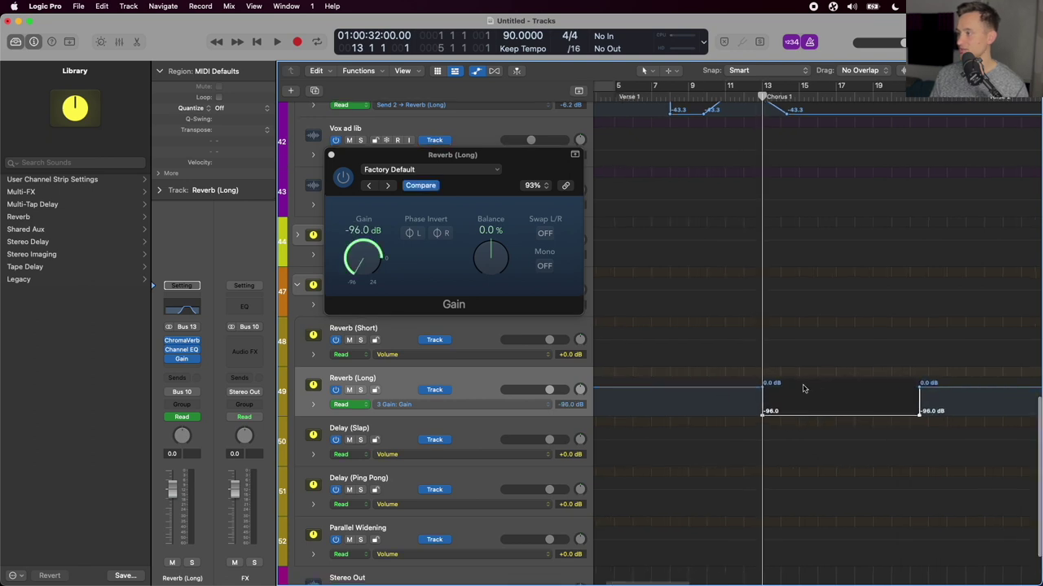
{"action": "left_click_drag", "start_coordinate": [773, 95], "coordinate": [823, 97]}
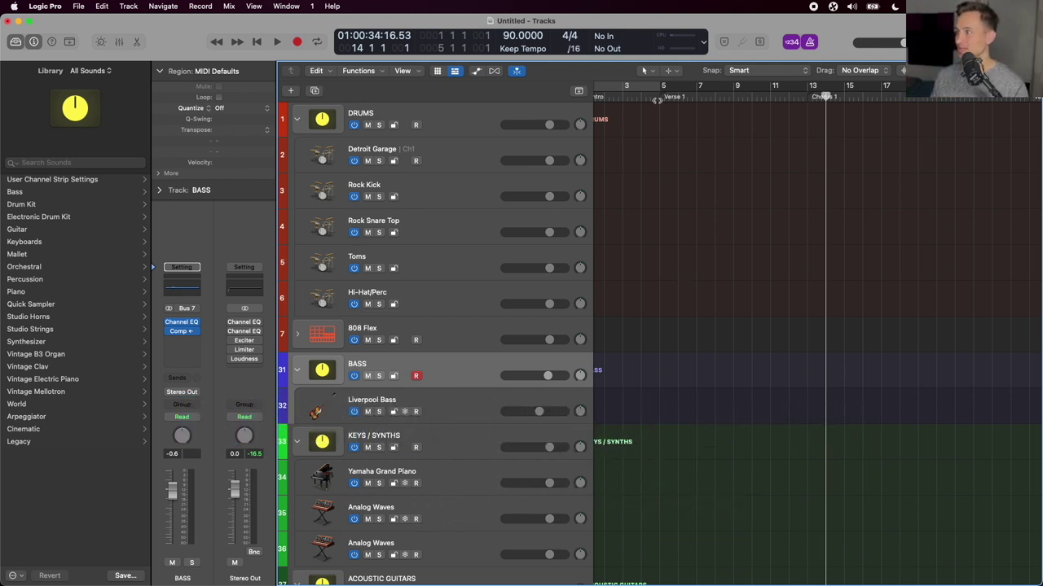
Move the playhead to bar 5 (Verse 1) and confirm the BASS compressor's side chain stays on Bus 39.
{"action": "left_click", "coordinate": [658, 98]}
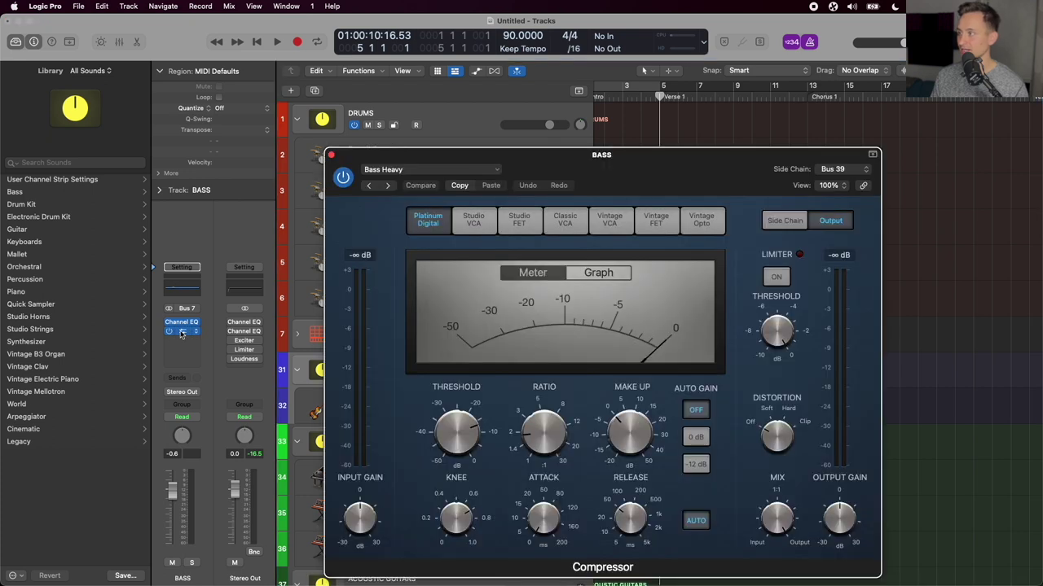
{"action": "left_click", "coordinate": [183, 330]}
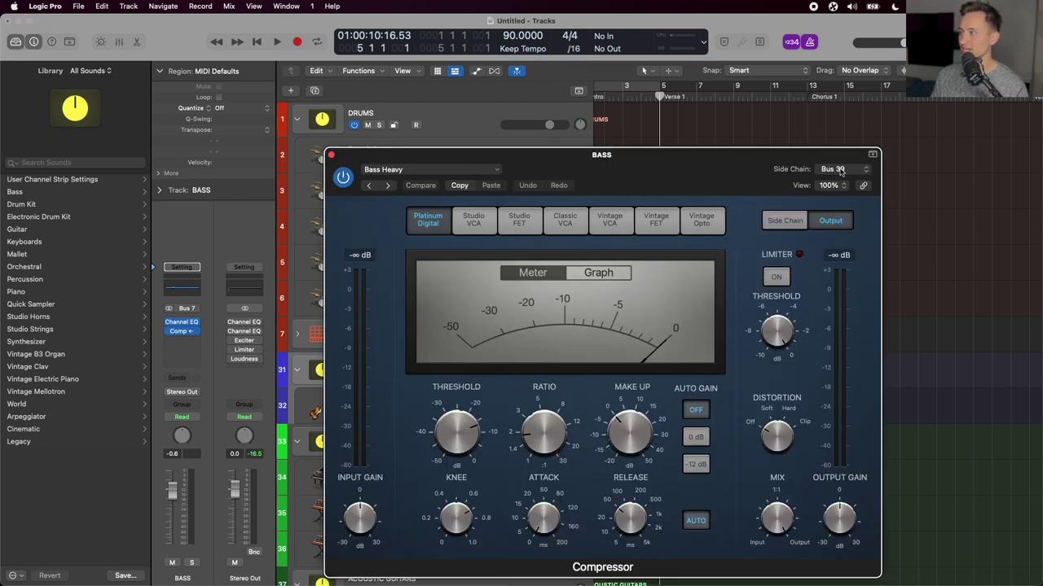
{"action": "left_click", "coordinate": [841, 169]}
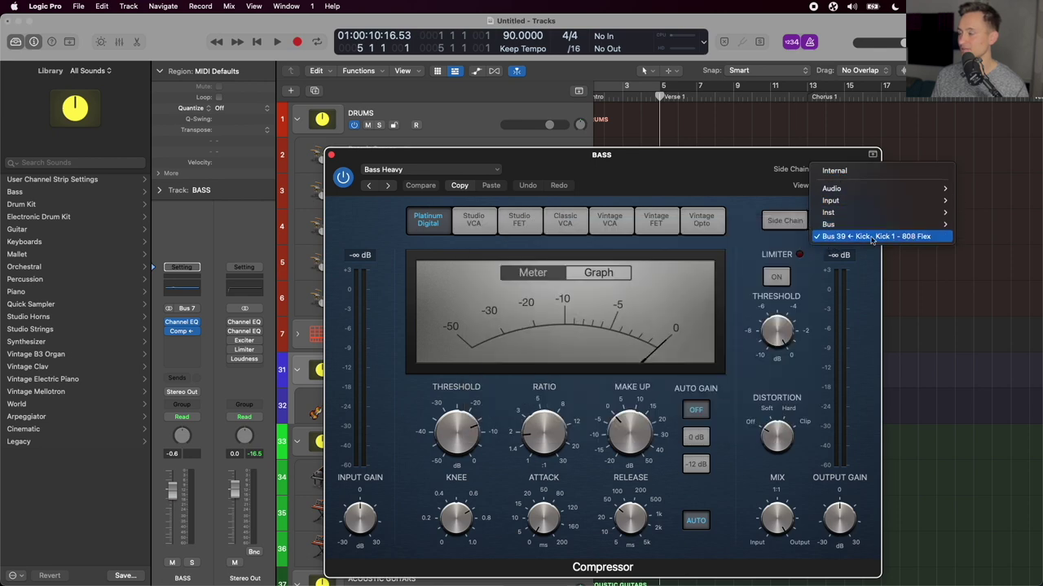
{"action": "left_click", "coordinate": [330, 155]}
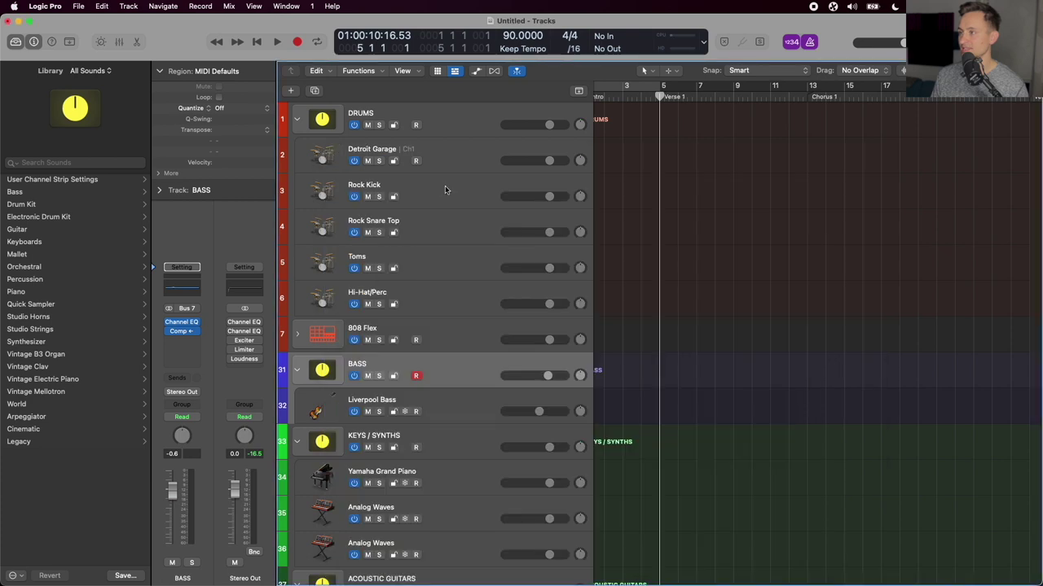
Check Rock Kick's Bus 39 Kick Sidechain send level, then reopen the BASS Compressor.
{"action": "left_click", "coordinate": [445, 189]}
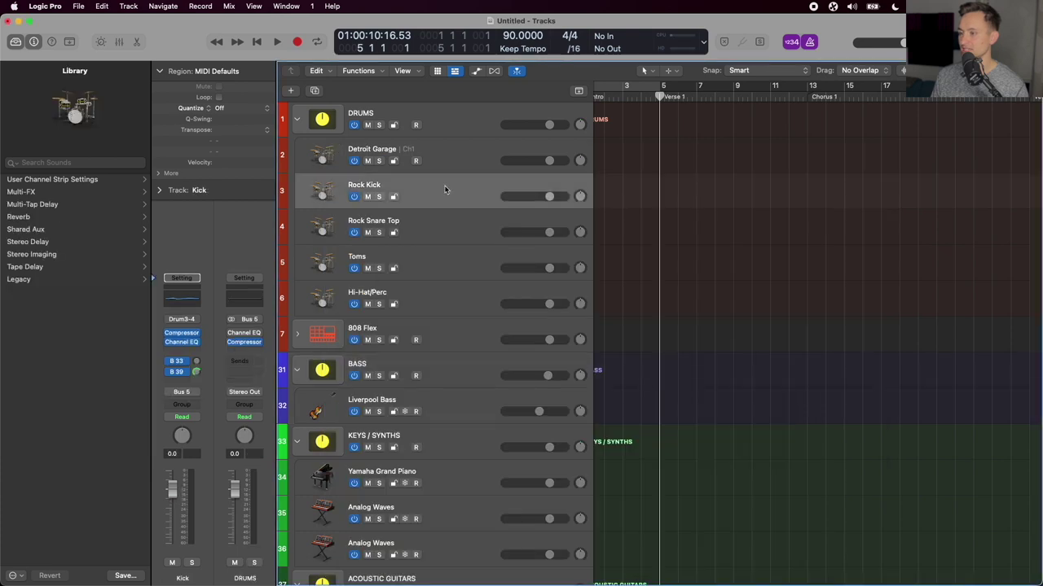
{"action": "left_click", "coordinate": [184, 373]}
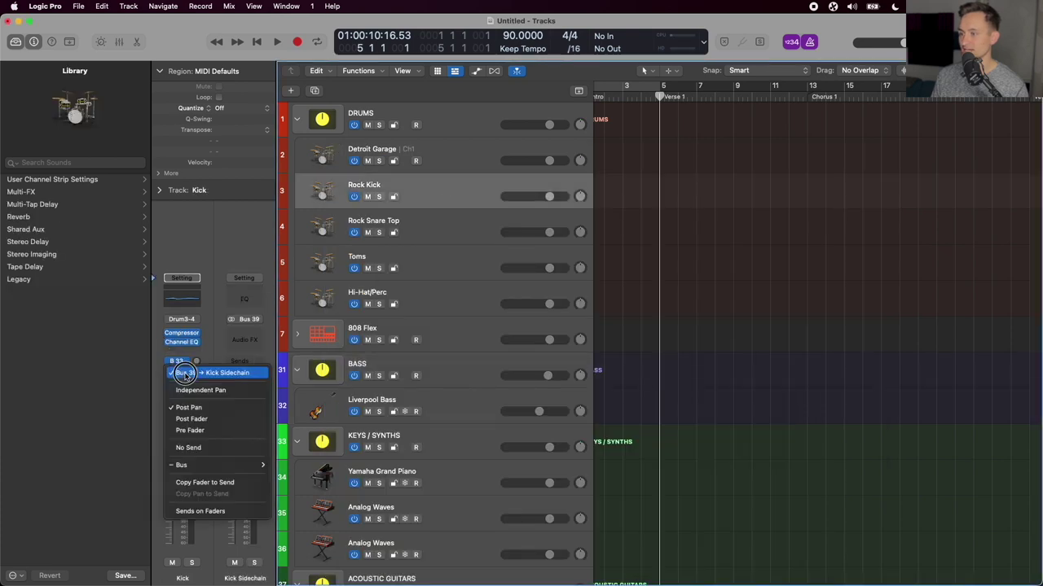
{"action": "left_click", "coordinate": [204, 372]}
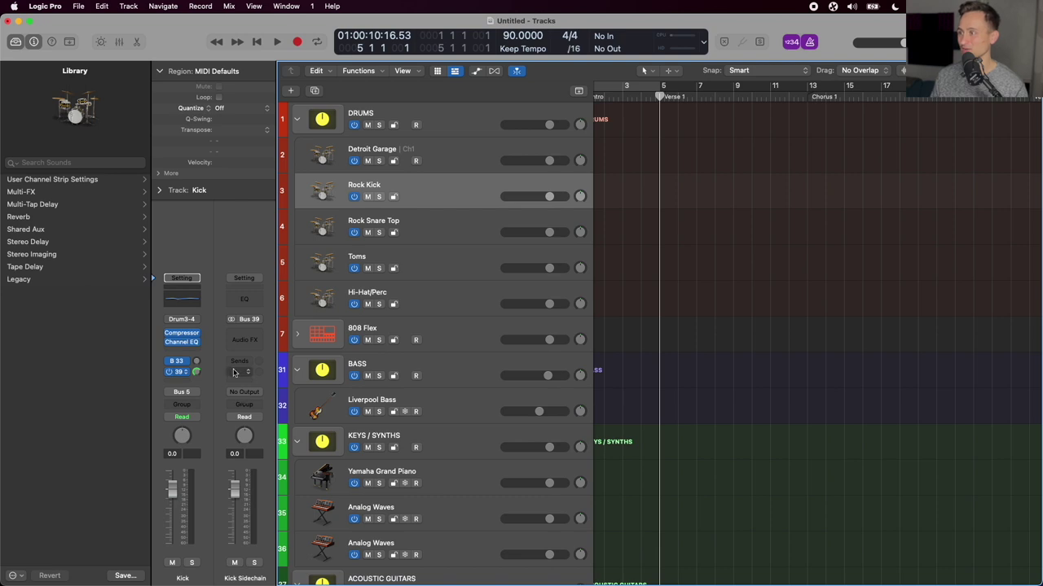
{"action": "left_click", "coordinate": [440, 373]}
{"action": "left_click", "coordinate": [180, 330]}
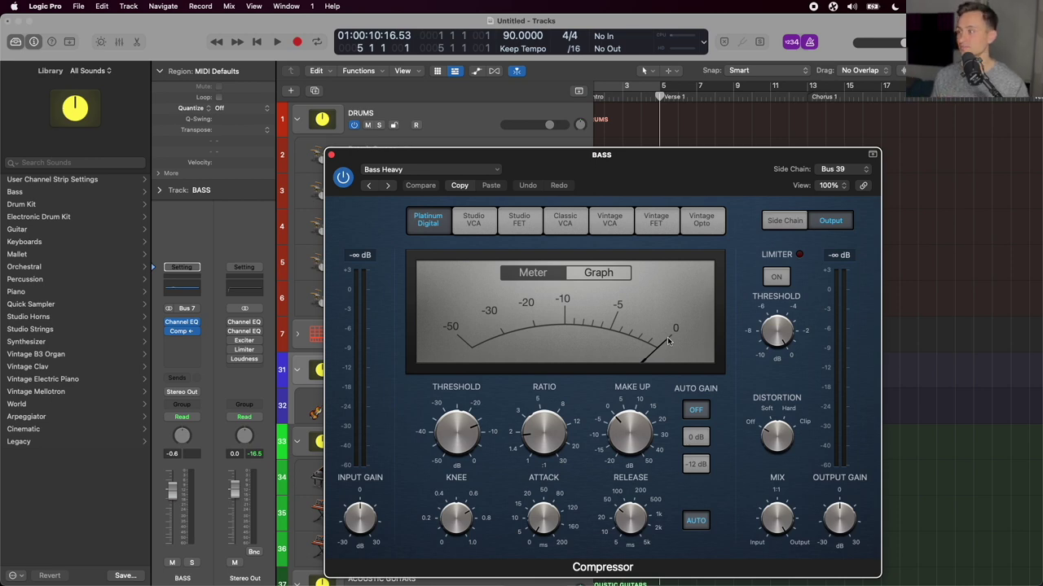
{"action": "mouse_move", "coordinate": [453, 446]}
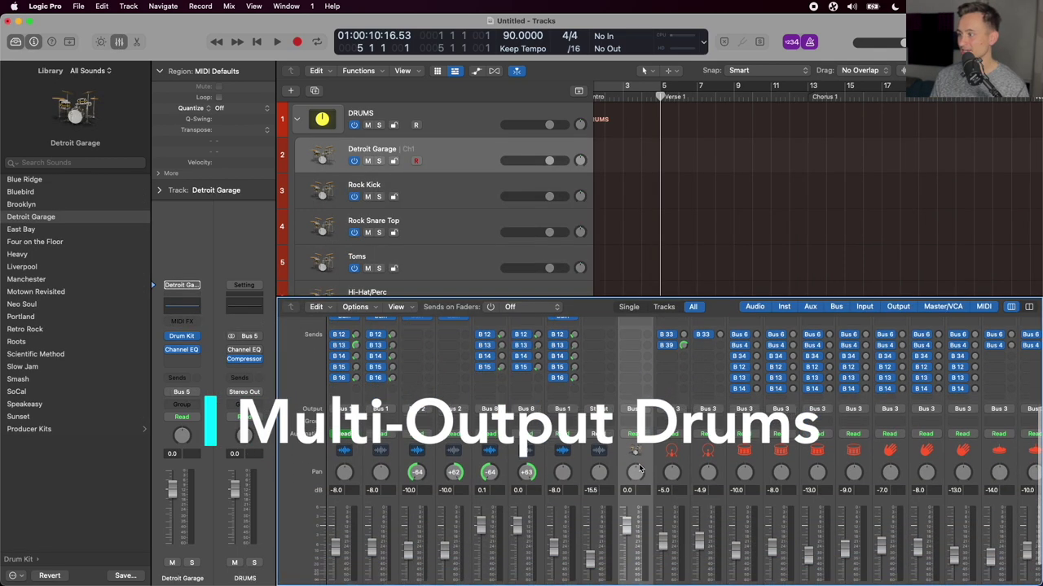
Scroll the track list and select the 808 Flex stack and its Kick 1 - 808 Flex track.
{"action": "scroll", "coordinate": [640, 466], "scroll_direction": "down", "scroll_amount": 2}
{"action": "scroll", "coordinate": [623, 200], "scroll_direction": "down", "scroll_amount": 1}
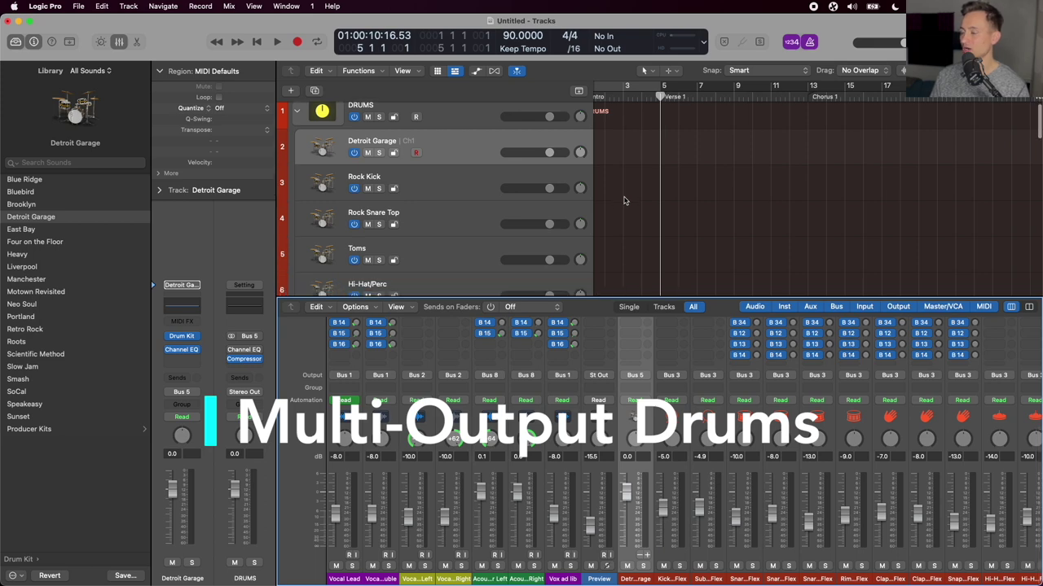
{"action": "scroll", "coordinate": [624, 200], "scroll_direction": "down", "scroll_amount": 2}
{"action": "scroll", "coordinate": [624, 201], "scroll_direction": "up", "scroll_amount": 2}
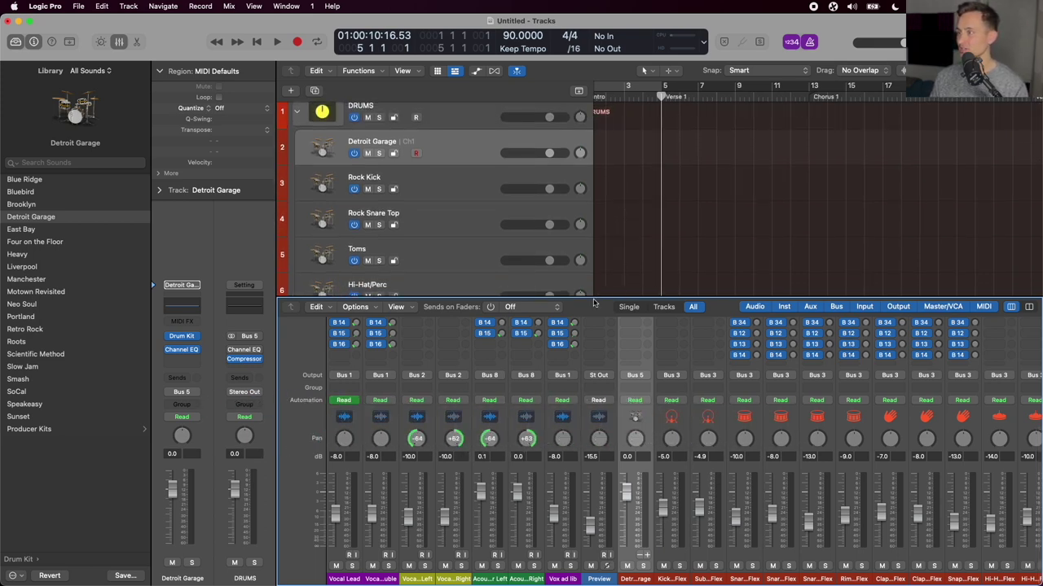
{"action": "scroll", "coordinate": [377, 158], "scroll_direction": "down", "scroll_amount": 5}
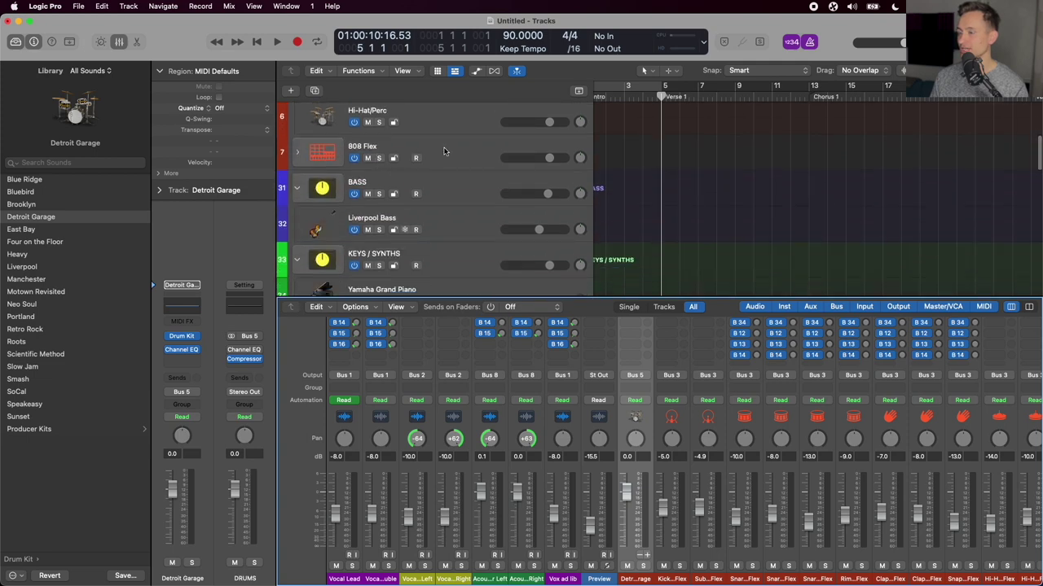
{"action": "left_click", "coordinate": [463, 156]}
{"action": "left_click", "coordinate": [463, 156]}
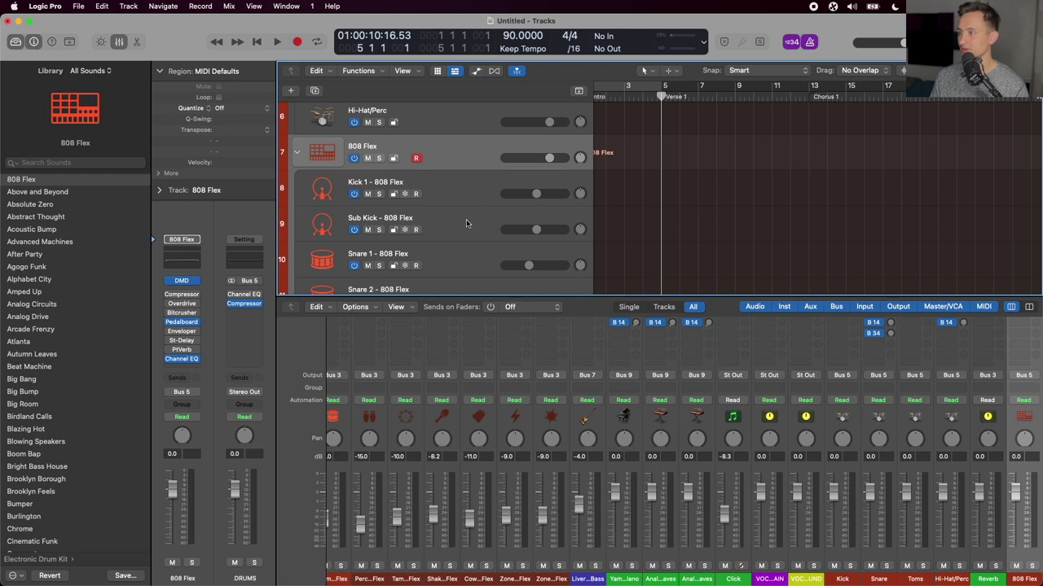
{"action": "scroll", "coordinate": [467, 223], "scroll_direction": "down", "scroll_amount": 1}
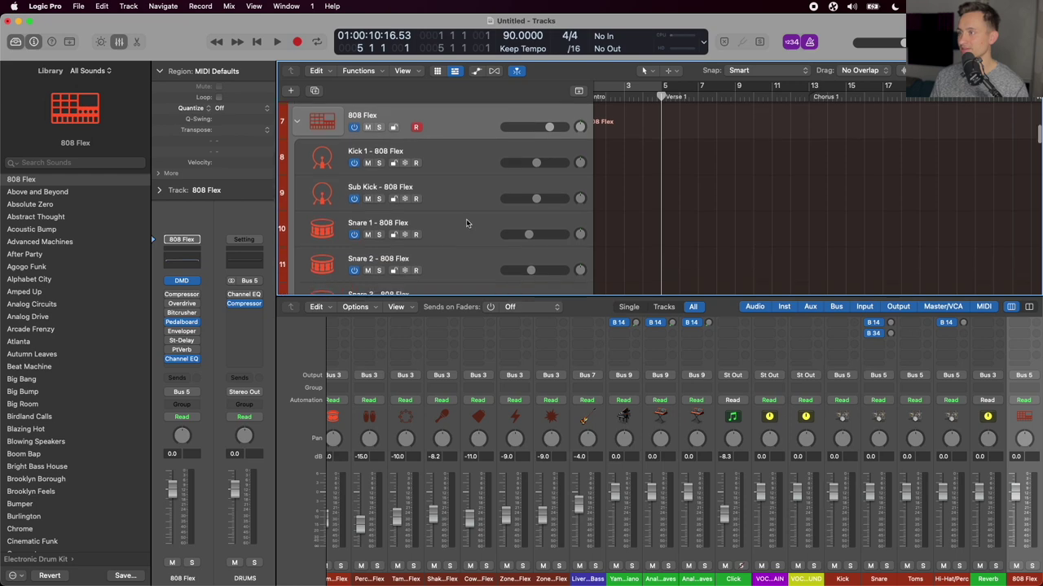
{"action": "left_click", "coordinate": [450, 160]}
{"action": "scroll", "coordinate": [450, 160], "scroll_direction": "down", "scroll_amount": 1}
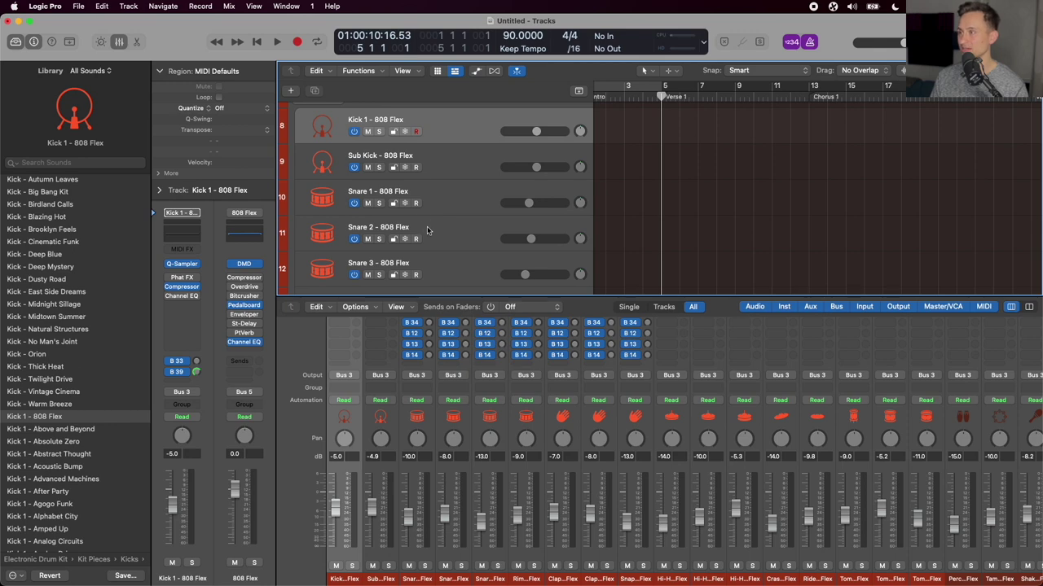
{"action": "scroll", "coordinate": [432, 224], "scroll_direction": "up", "scroll_amount": 2}
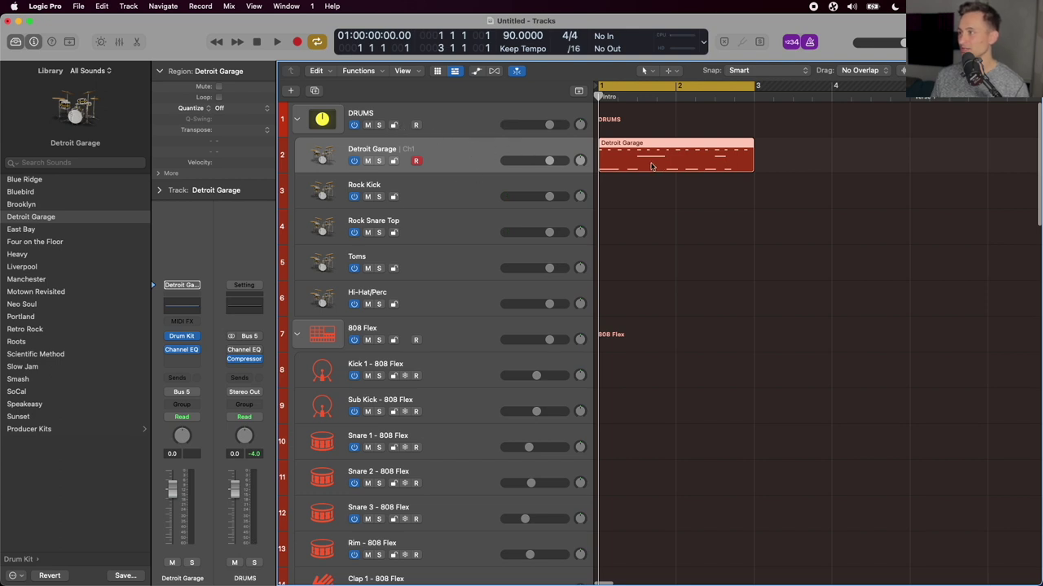
Play the drum loop briefly, then inspect the Rock Kick, Rock Snare Top and Toms tracks.
{"action": "key", "text": "space"}
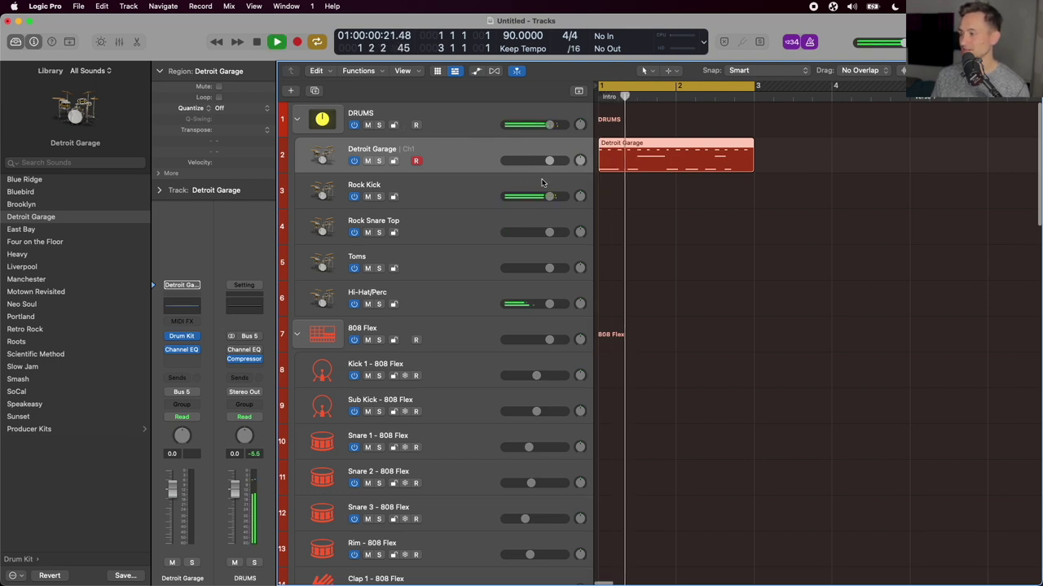
{"action": "key", "text": "space"}
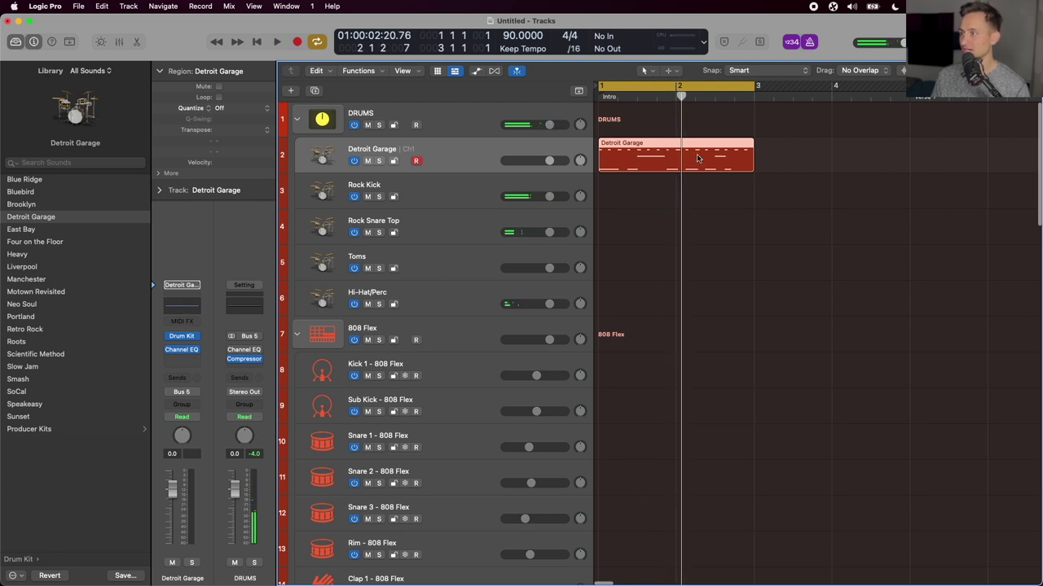
{"action": "left_click", "coordinate": [454, 196]}
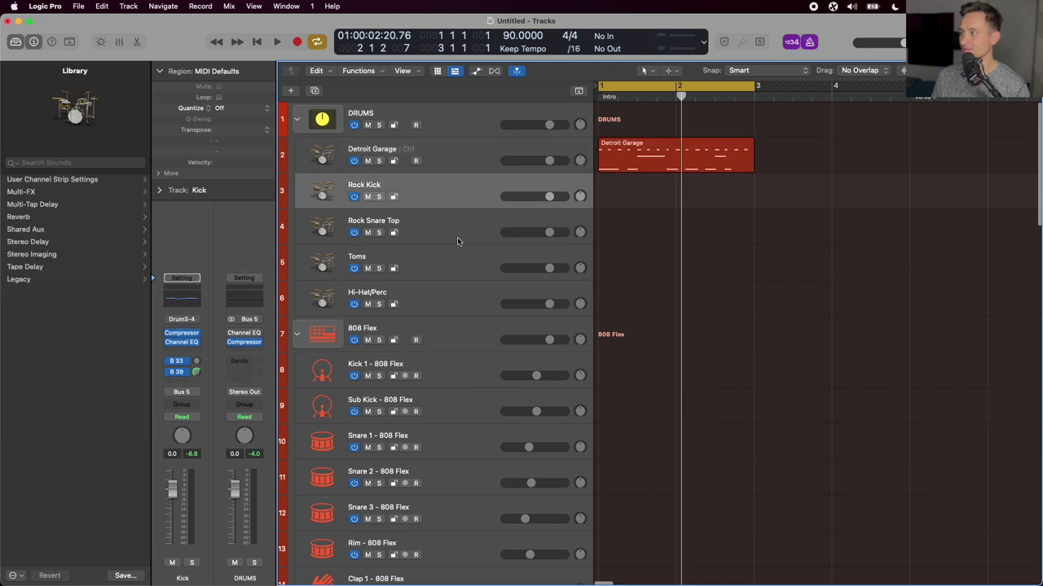
{"action": "left_click", "coordinate": [457, 236]}
{"action": "left_click", "coordinate": [456, 270]}
{"action": "left_click", "coordinate": [455, 194]}
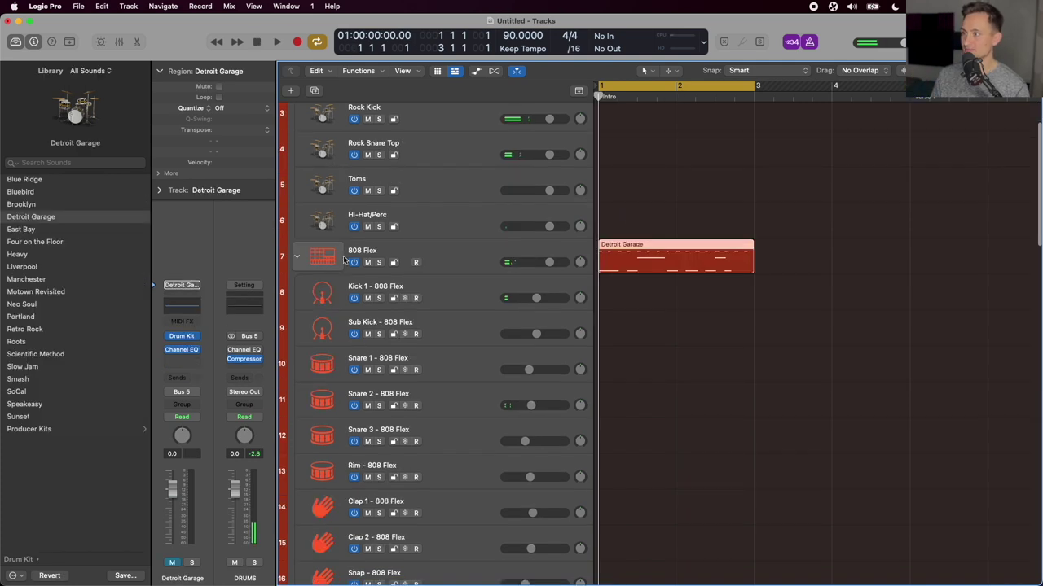
Play the kit again briefly to hear it, then stop.
{"action": "scroll", "coordinate": [632, 230], "scroll_direction": "down", "scroll_amount": 3}
{"action": "key", "text": "space"}
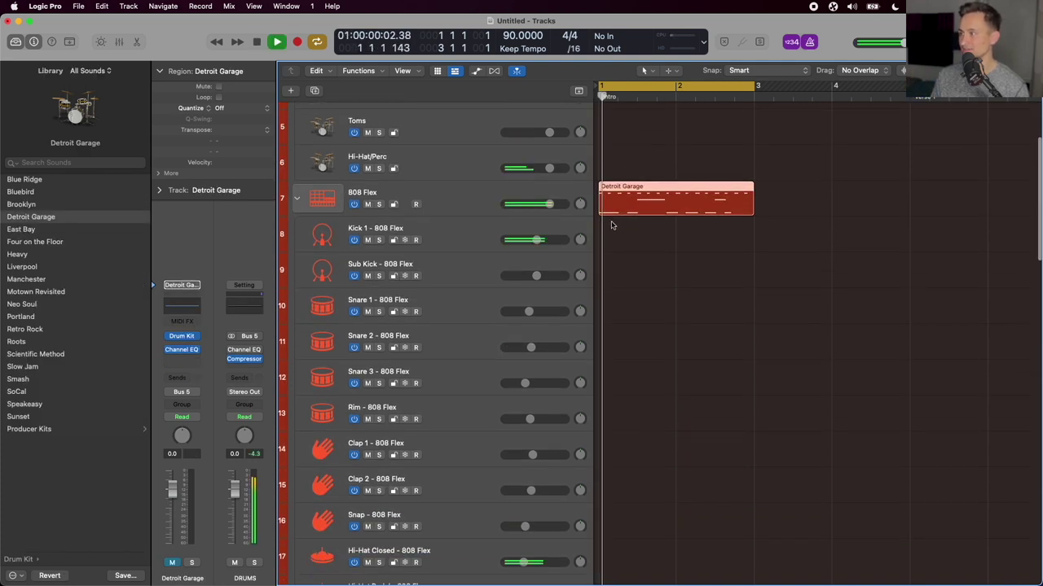
{"action": "scroll", "coordinate": [547, 225], "scroll_direction": "down", "scroll_amount": 2}
{"action": "key", "text": "space"}
{"action": "scroll", "coordinate": [453, 300], "scroll_direction": "up", "scroll_amount": 2}
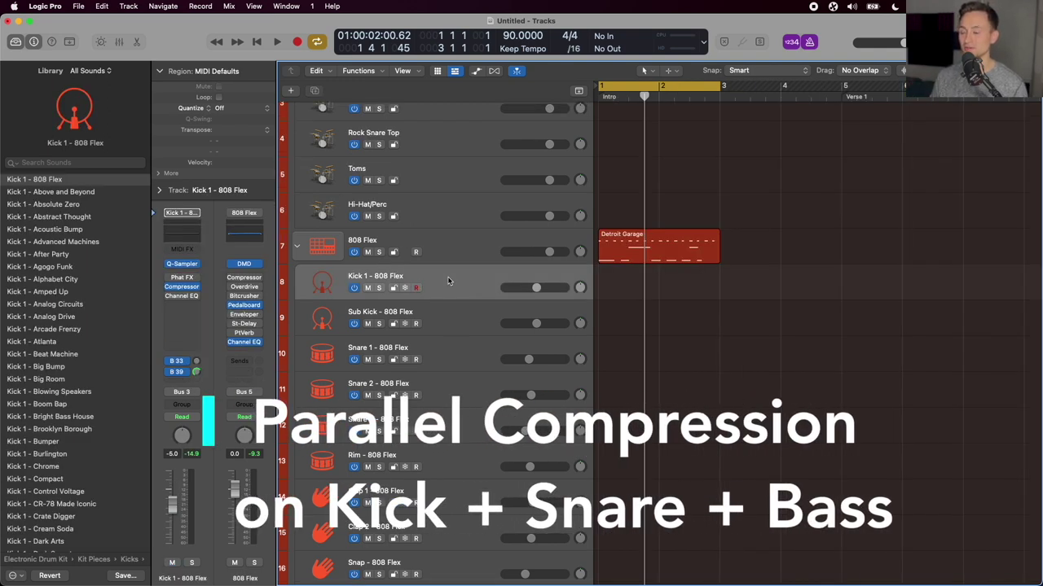
Reselect Kick 1 - 808 Flex and view its Bus 33 send routing to Parallel Compression (Kick).
{"action": "scroll", "coordinate": [467, 284], "scroll_direction": "down", "scroll_amount": 2}
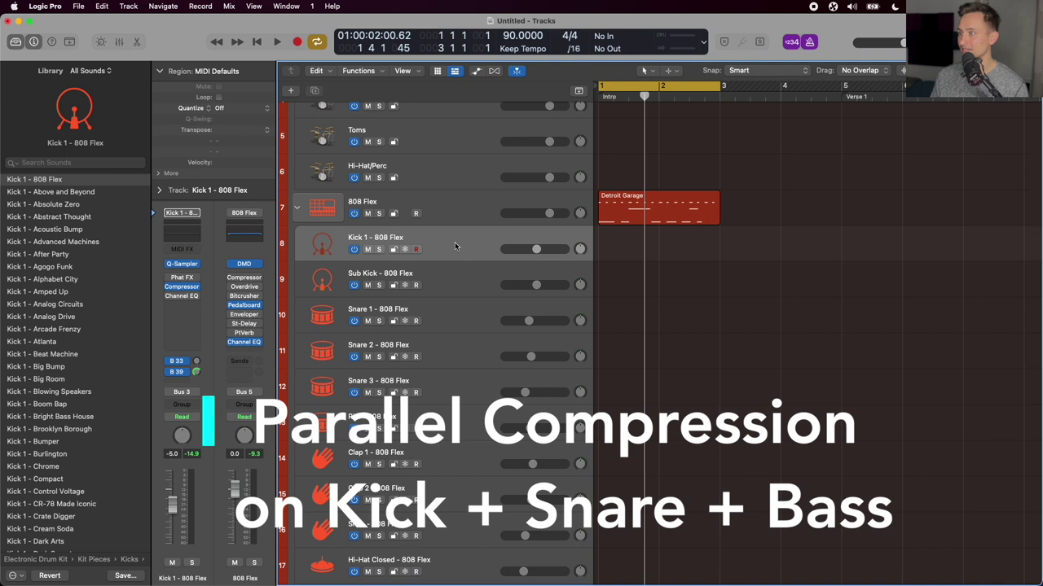
{"action": "left_click", "coordinate": [448, 313]}
{"action": "left_click", "coordinate": [448, 244]}
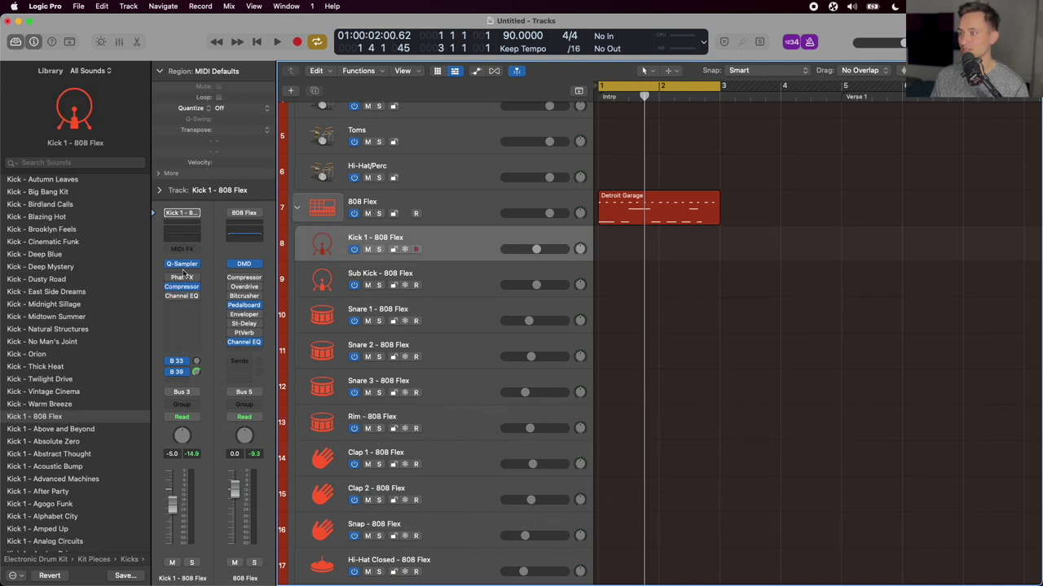
{"action": "mouse_move", "coordinate": [185, 288]}
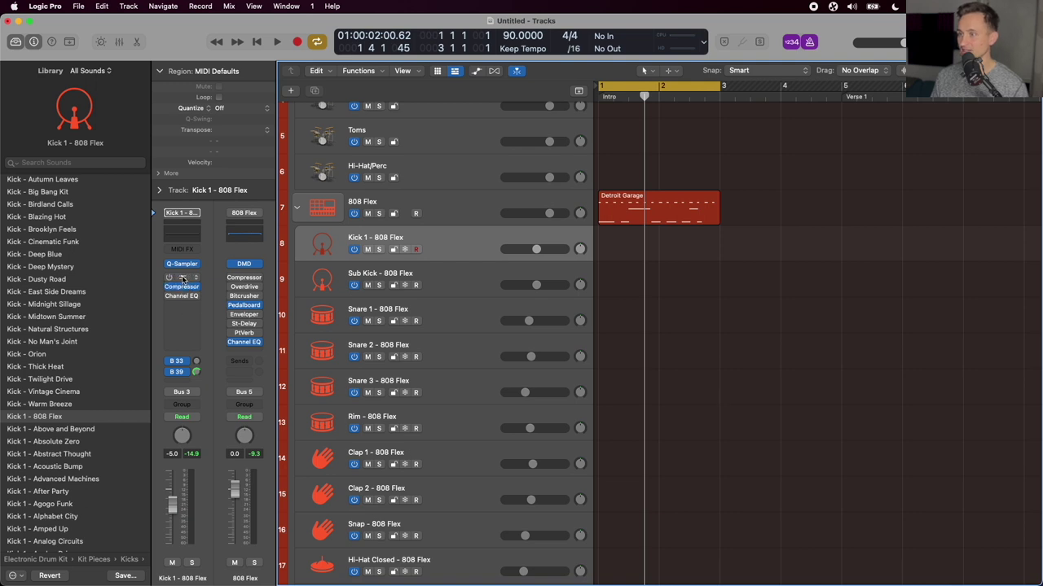
{"action": "left_click", "coordinate": [186, 367]}
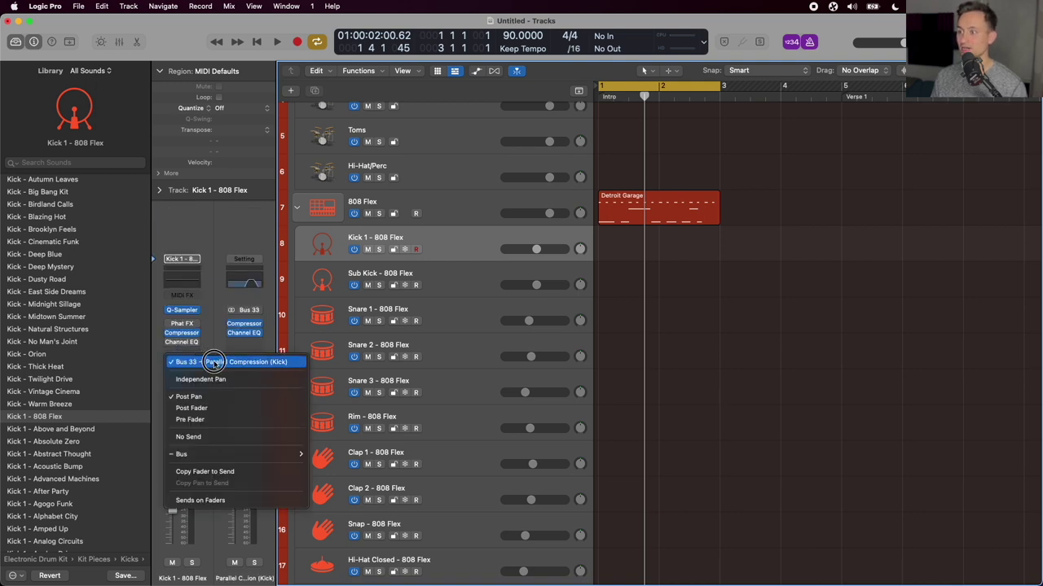
{"action": "left_click", "coordinate": [213, 350]}
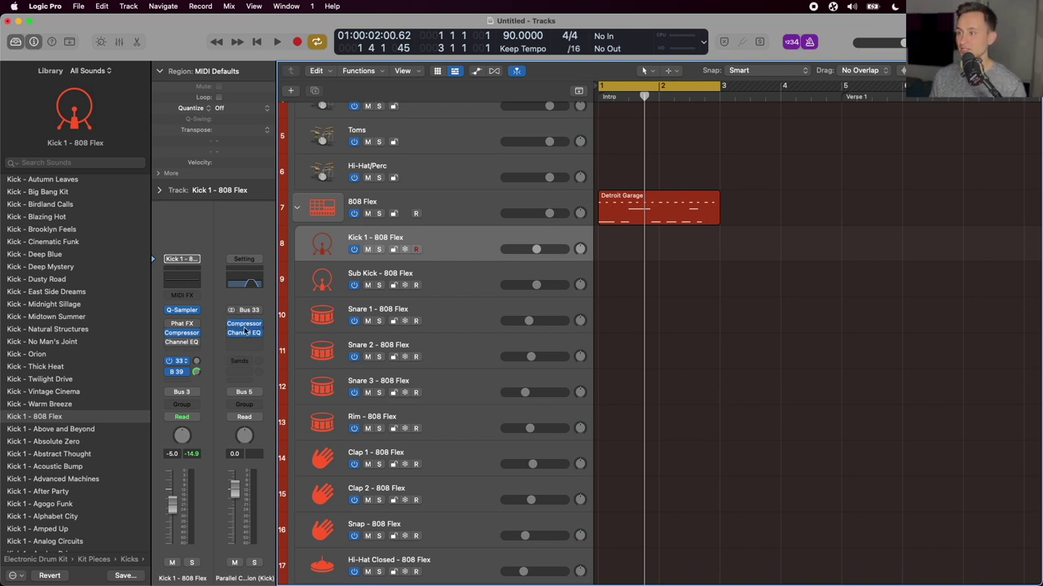
View the Parallel Compression (Kick) aux's Compressor, then open its Channel EQ and move it aside.
{"action": "left_click", "coordinate": [245, 325]}
{"action": "left_click", "coordinate": [244, 326]}
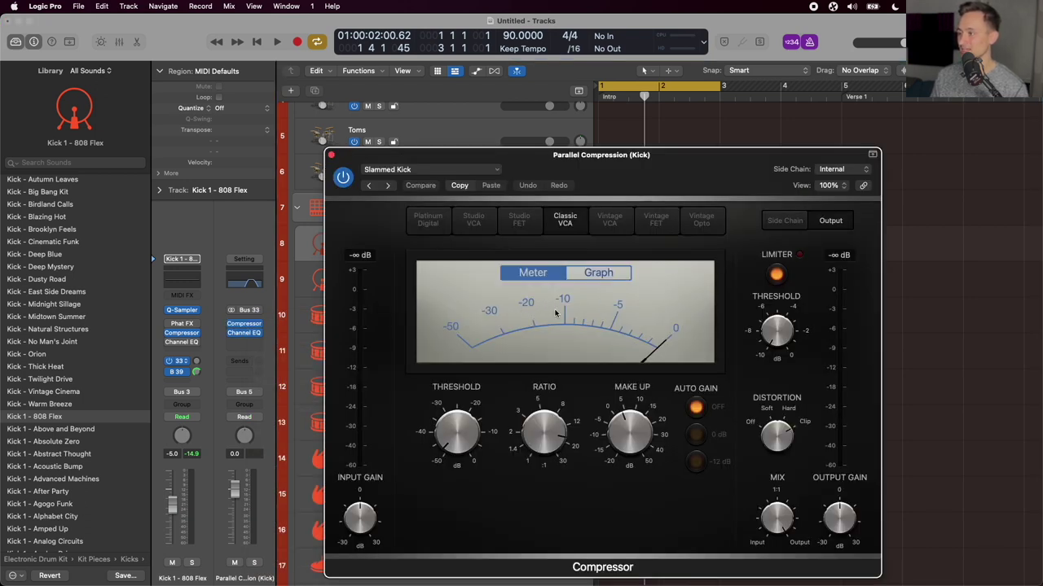
{"action": "left_click", "coordinate": [332, 155]}
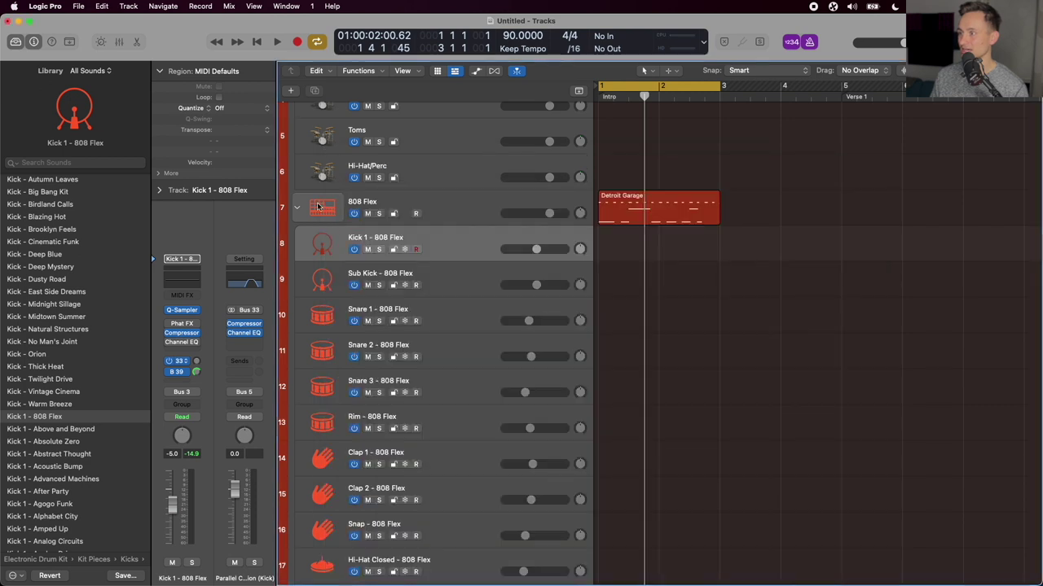
{"action": "left_click", "coordinate": [244, 332]}
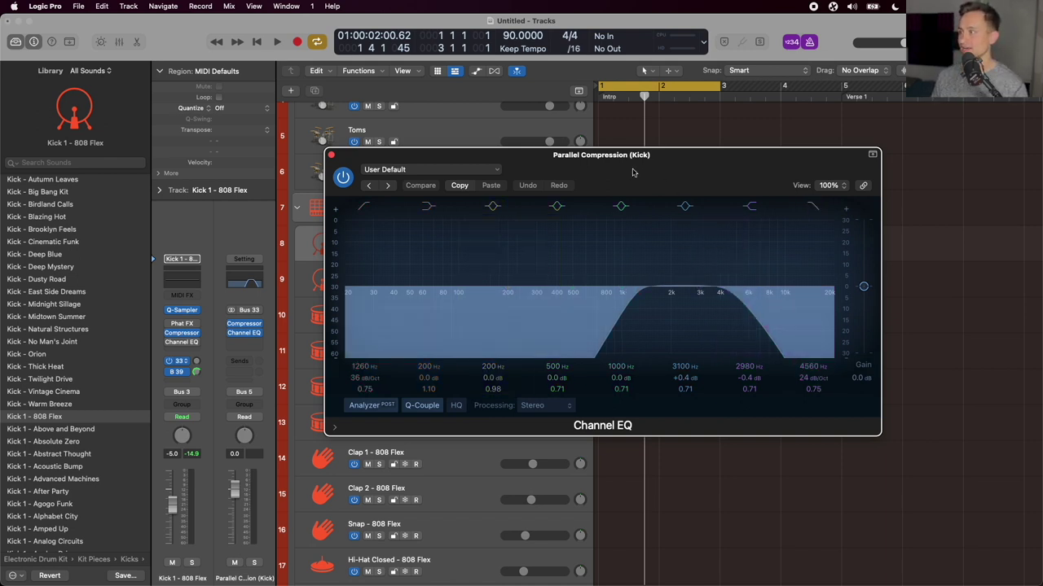
{"action": "left_click_drag", "start_coordinate": [590, 161], "coordinate": [663, 326]}
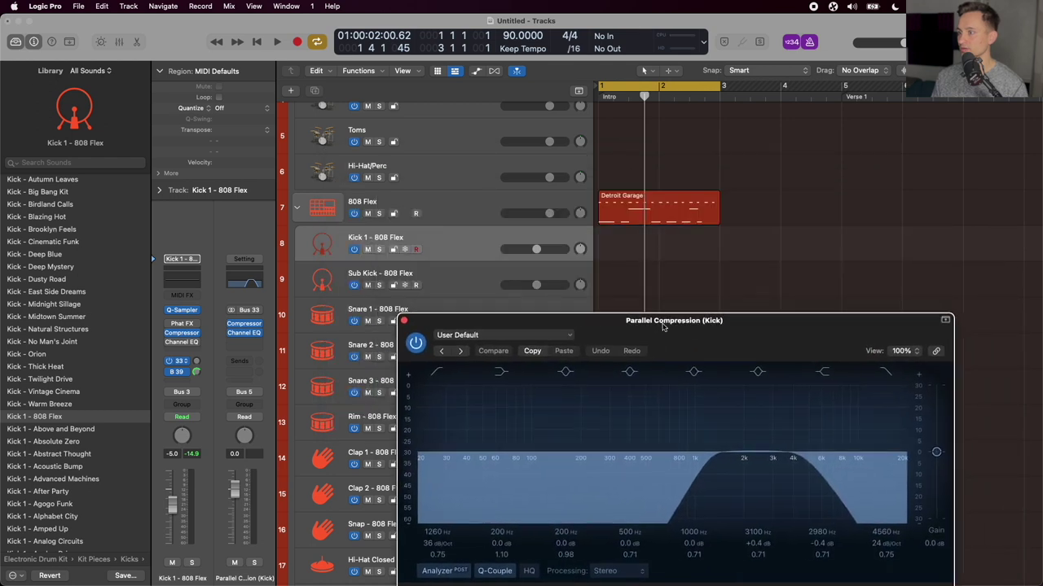
Play from the song start and raise Kick 1's Bus 33 send to 2.2.
{"action": "double_click", "coordinate": [599, 97]}
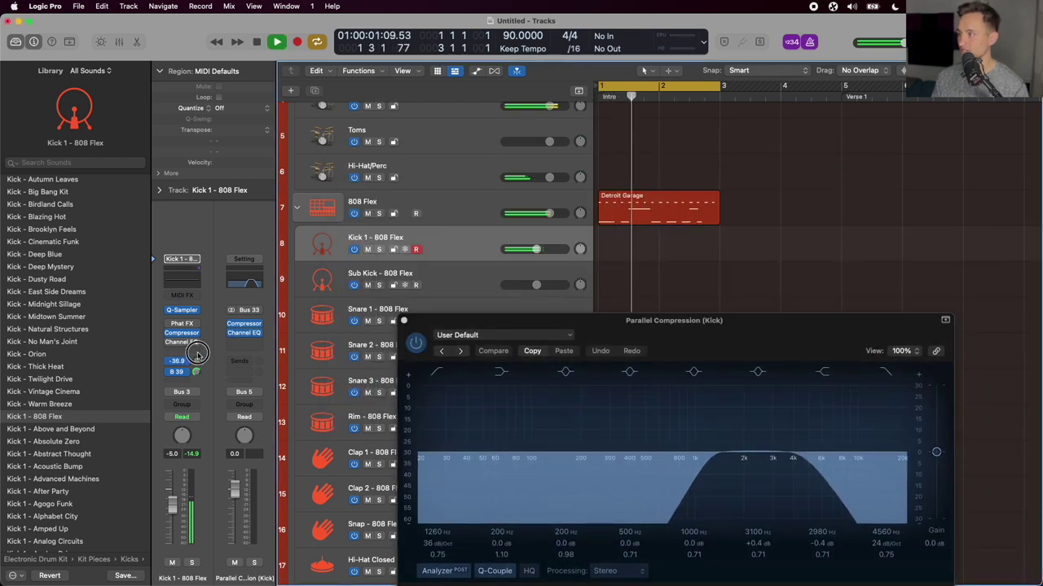
{"action": "left_click_drag", "start_coordinate": [197, 354], "coordinate": [195, 281]}
{"action": "scroll", "coordinate": [448, 244], "scroll_direction": "down", "scroll_amount": 2}
{"action": "key", "text": "space"}
Select Snare 2 - 808 Flex, check its Bus 34 send routing, and audition the snare.
{"action": "left_click", "coordinate": [379, 269]}
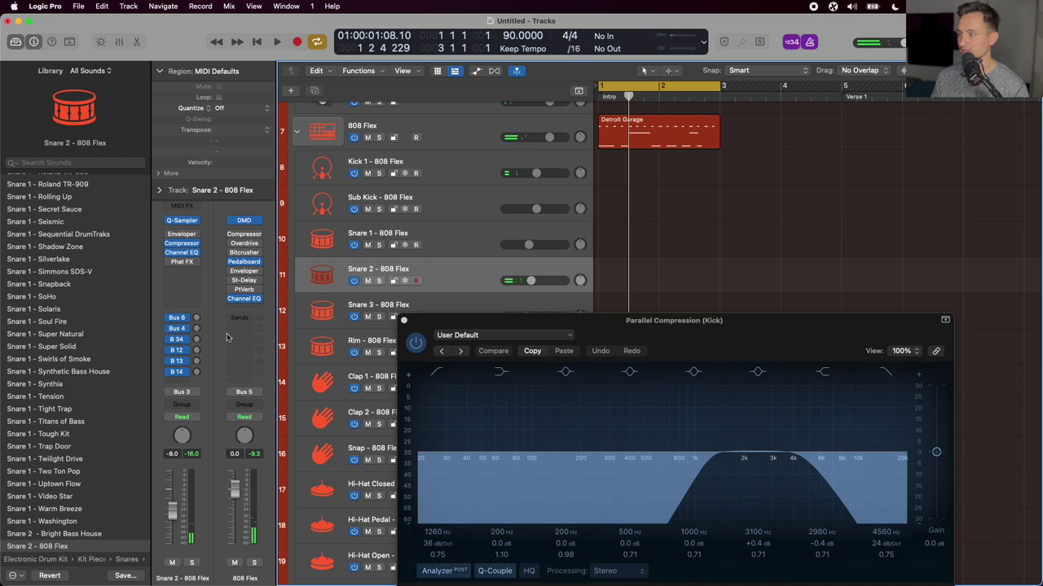
{"action": "left_click", "coordinate": [185, 339]}
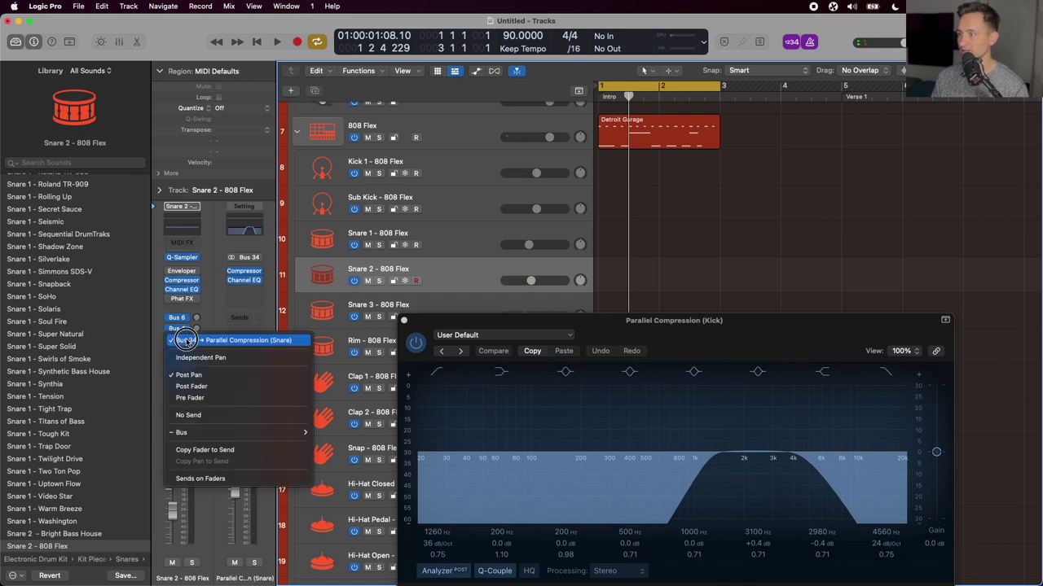
{"action": "left_click", "coordinate": [206, 337]}
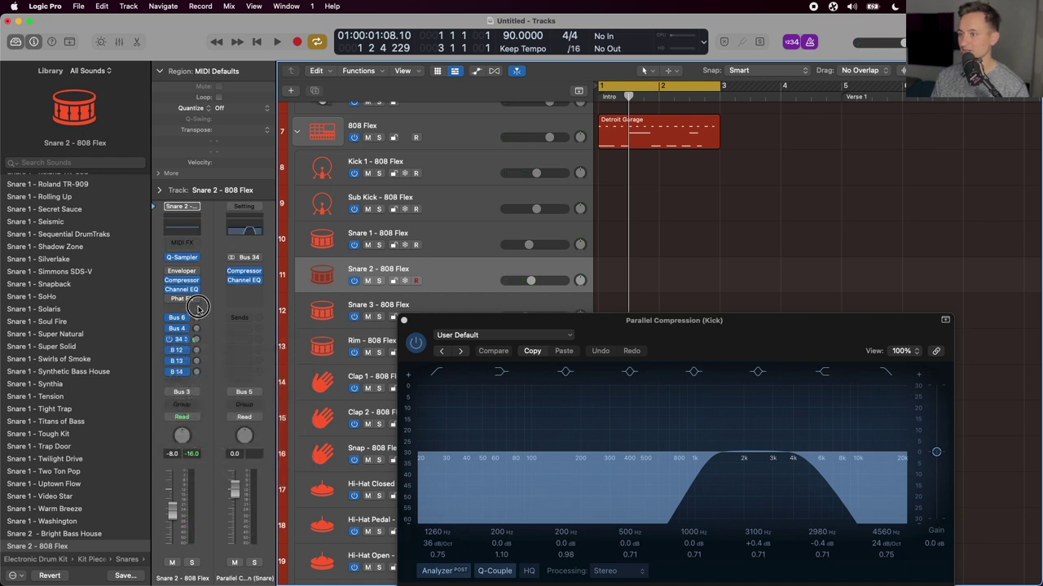
{"action": "key", "text": "space"}
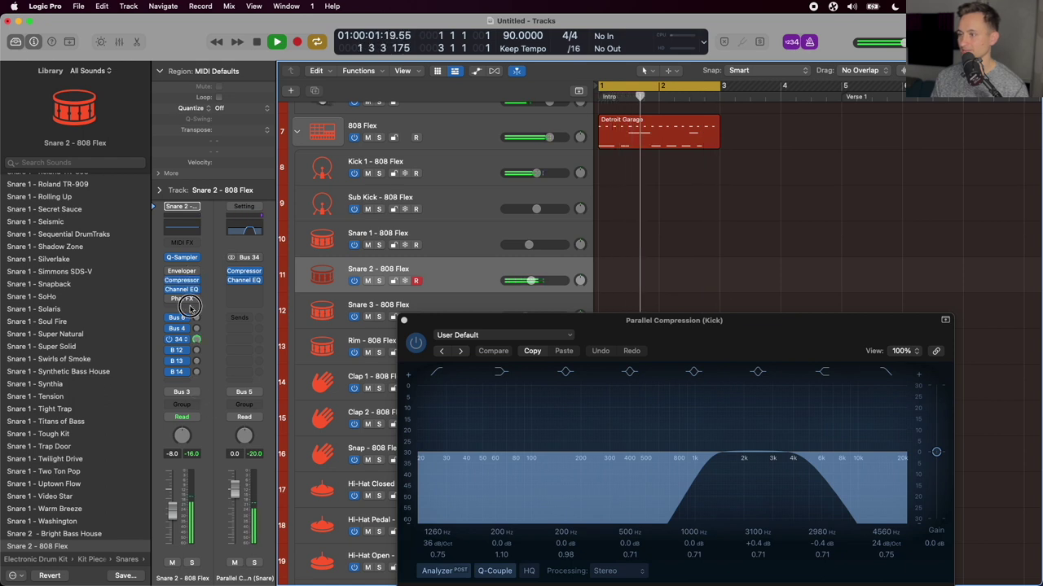
{"action": "key", "text": "space"}
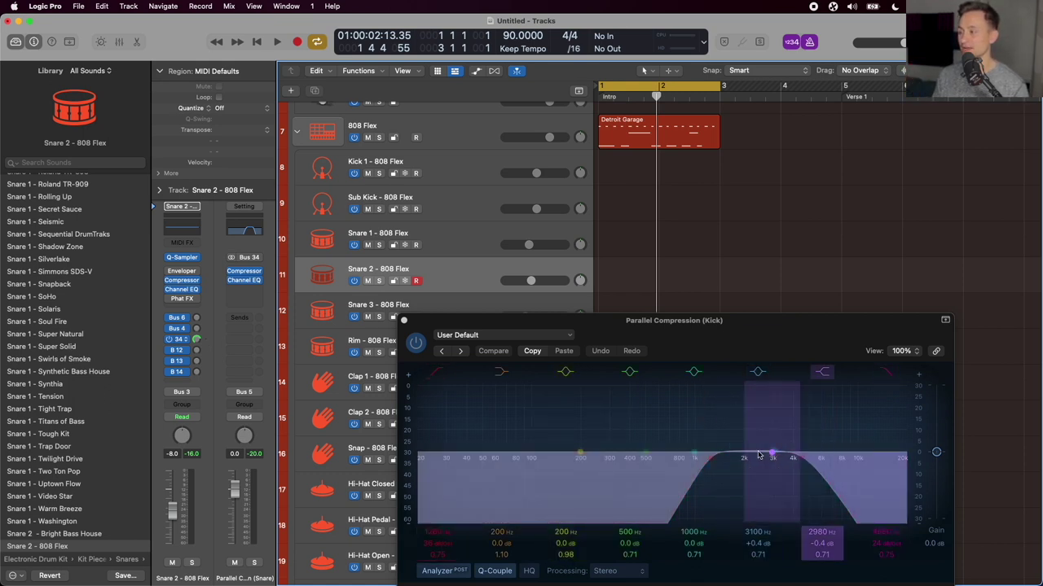
Try boosting the kick EQ's 200 Hz (+8.7 dB) and 2980 Hz (+10.9 dB) bands, then revert with Compare.
{"action": "left_click_drag", "start_coordinate": [698, 320], "coordinate": [698, 237]}
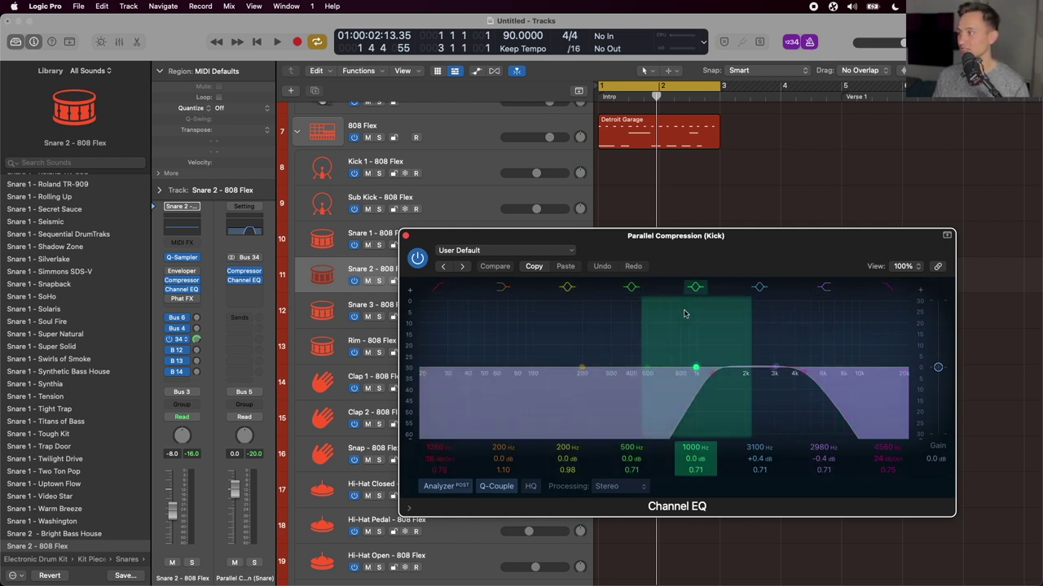
{"action": "left_click", "coordinate": [436, 289]}
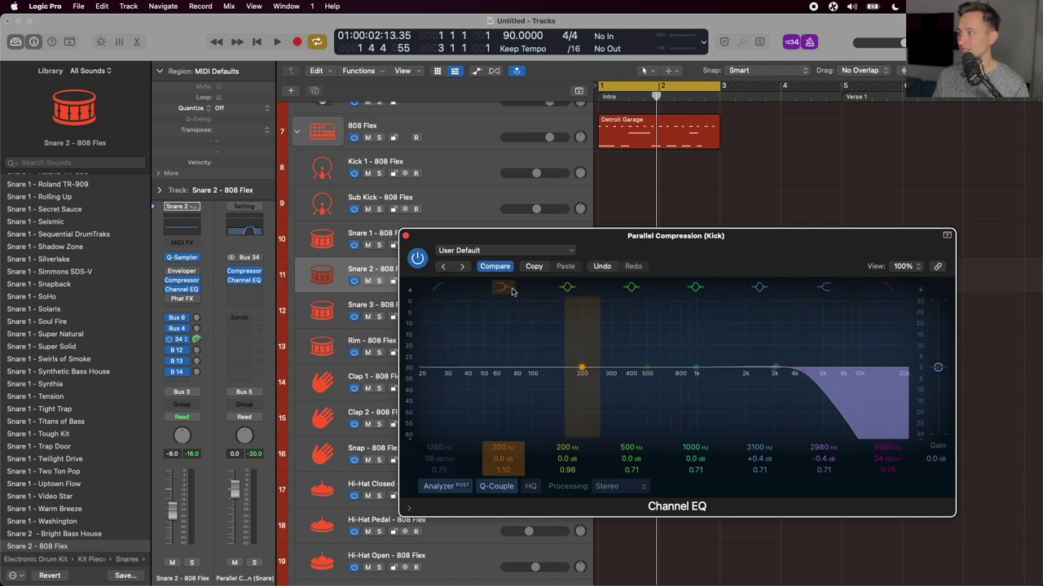
{"action": "left_click", "coordinate": [569, 369]}
{"action": "left_click_drag", "start_coordinate": [500, 459], "coordinate": [500, 423]}
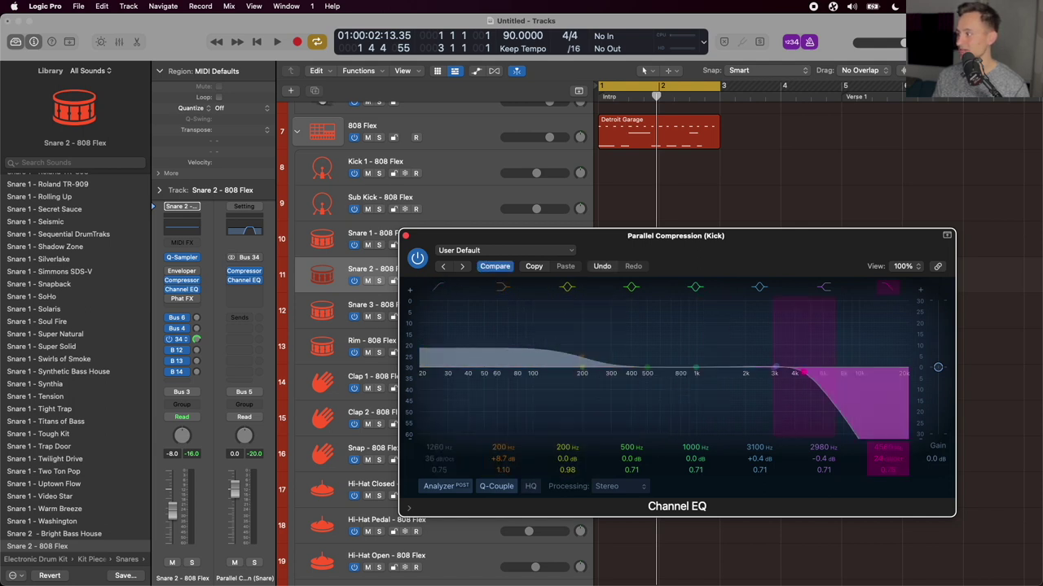
{"action": "left_click_drag", "start_coordinate": [804, 374], "coordinate": [804, 371]}
{"action": "left_click_drag", "start_coordinate": [818, 459], "coordinate": [819, 431]}
{"action": "left_click", "coordinate": [887, 287]}
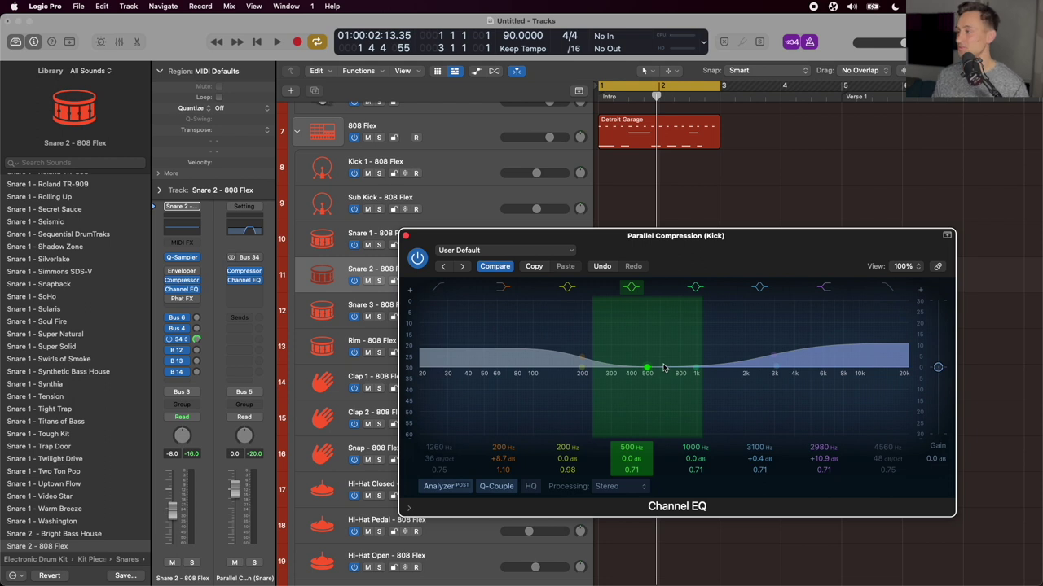
{"action": "left_click", "coordinate": [493, 267]}
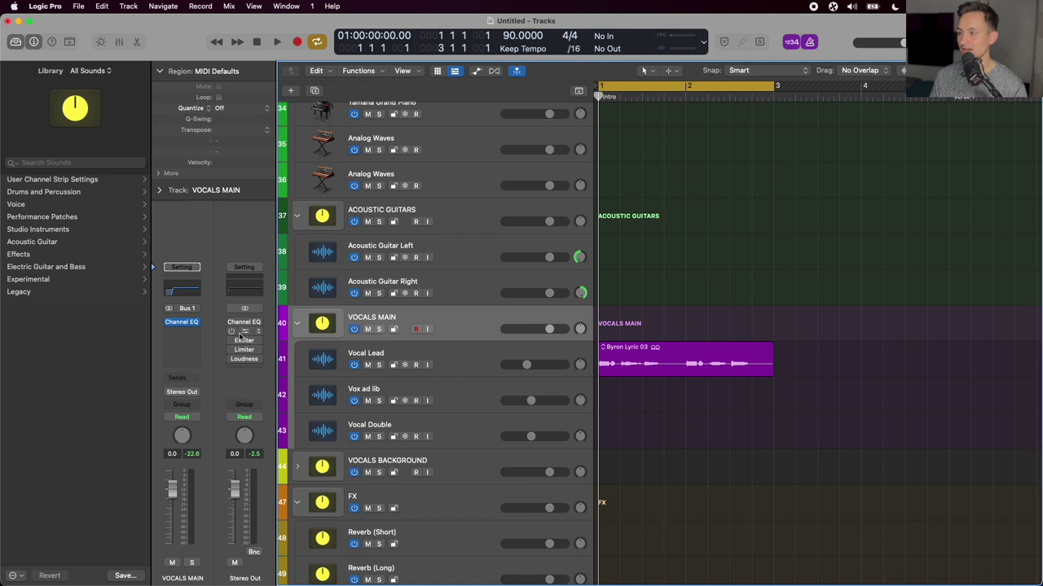
Scroll to the bottom of the track list and select the Stereo Out track.
{"action": "scroll", "coordinate": [490, 398], "scroll_direction": "down", "scroll_amount": 5}
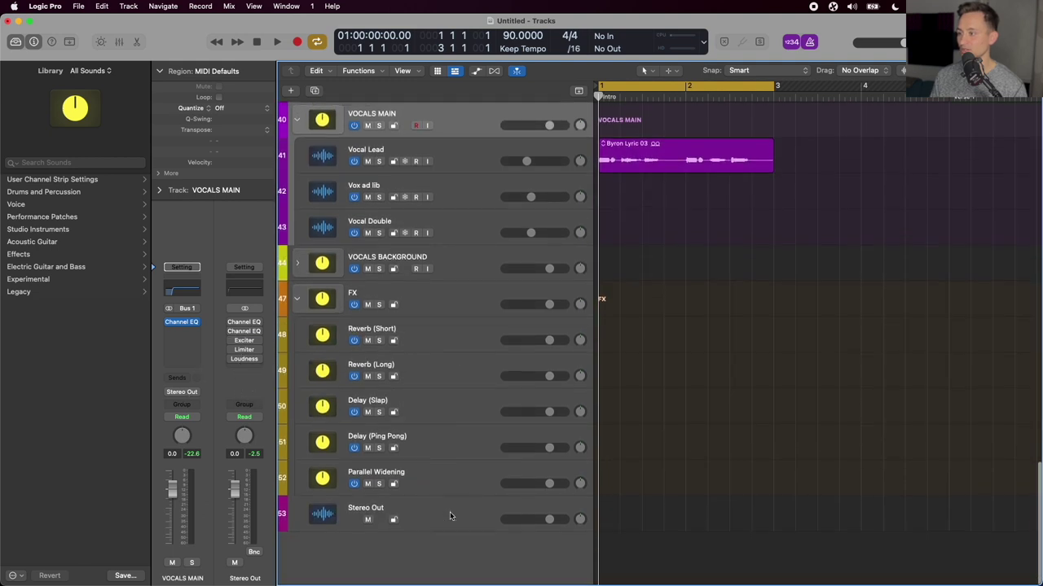
{"action": "left_click", "coordinate": [450, 512]}
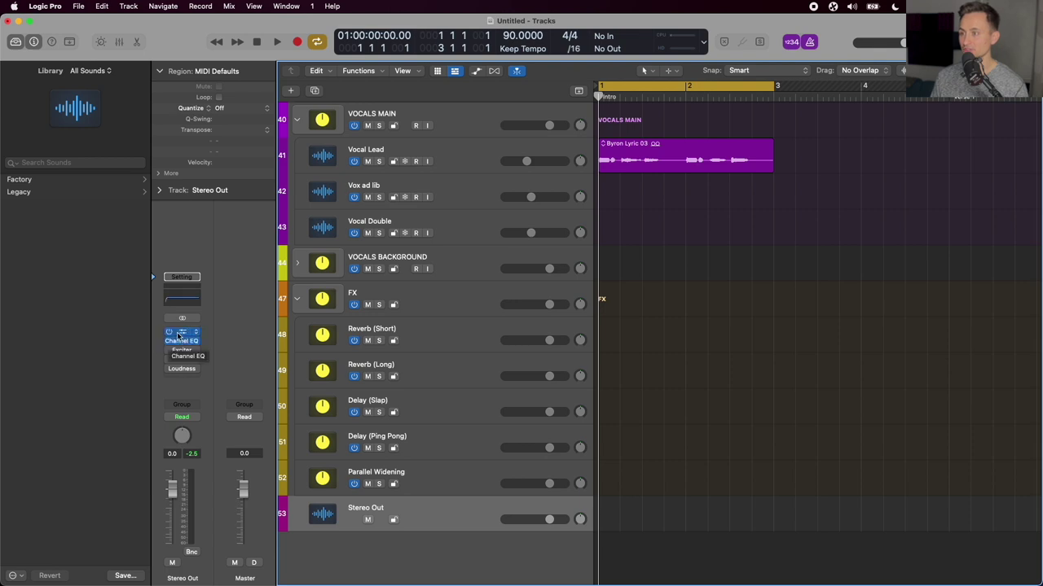
{"action": "left_click", "coordinate": [181, 340]}
{"action": "left_click", "coordinate": [181, 341]}
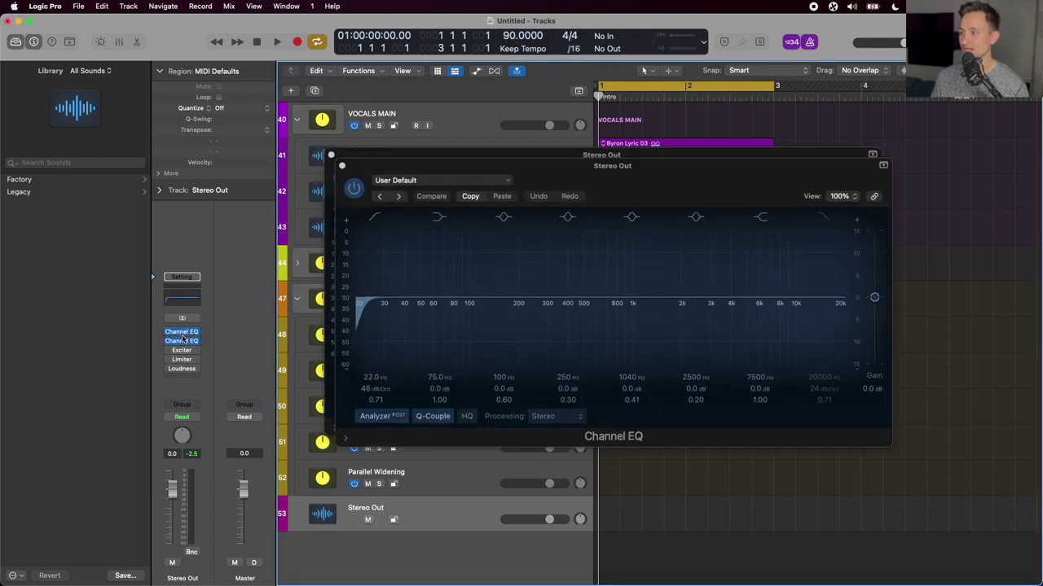
{"action": "left_click_drag", "start_coordinate": [466, 228], "coordinate": [429, 249]}
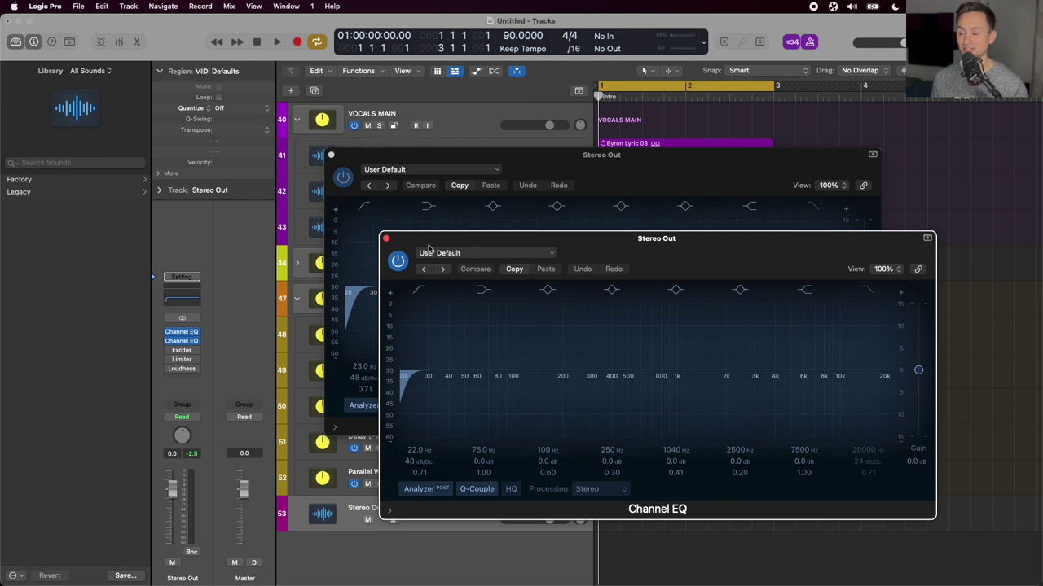
{"action": "left_click", "coordinate": [387, 239]}
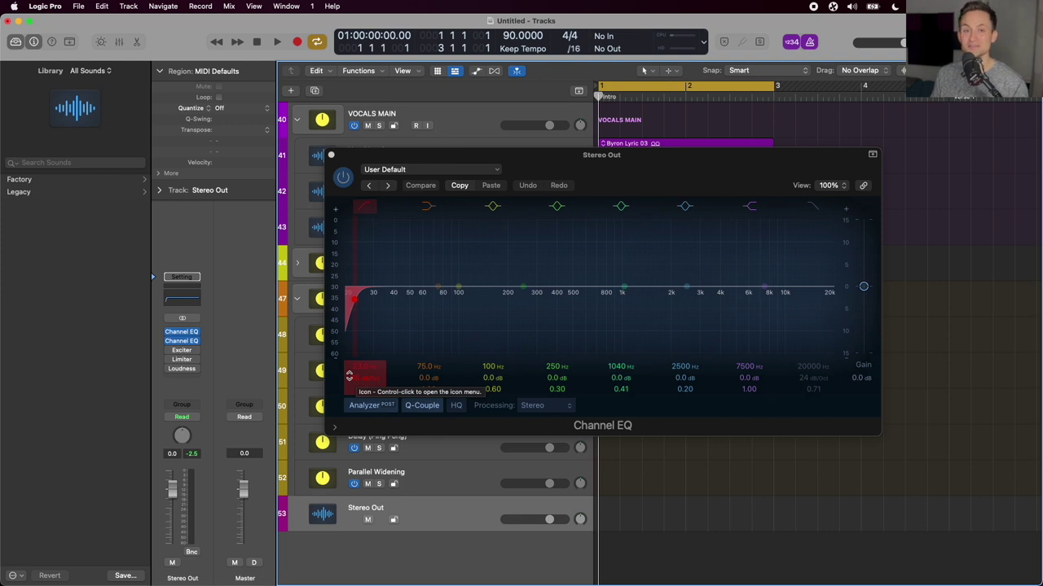
{"action": "left_click", "coordinate": [181, 350]}
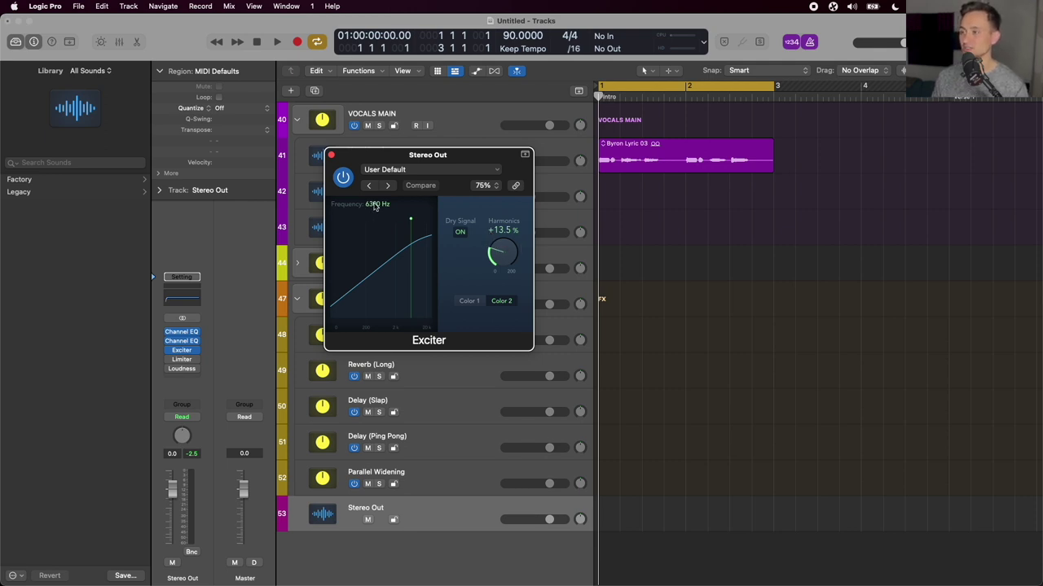
Close the Exciter and open the Stereo Out Limiter and Loudness Meter plugins.
{"action": "left_click", "coordinate": [330, 154]}
{"action": "left_click", "coordinate": [182, 360]}
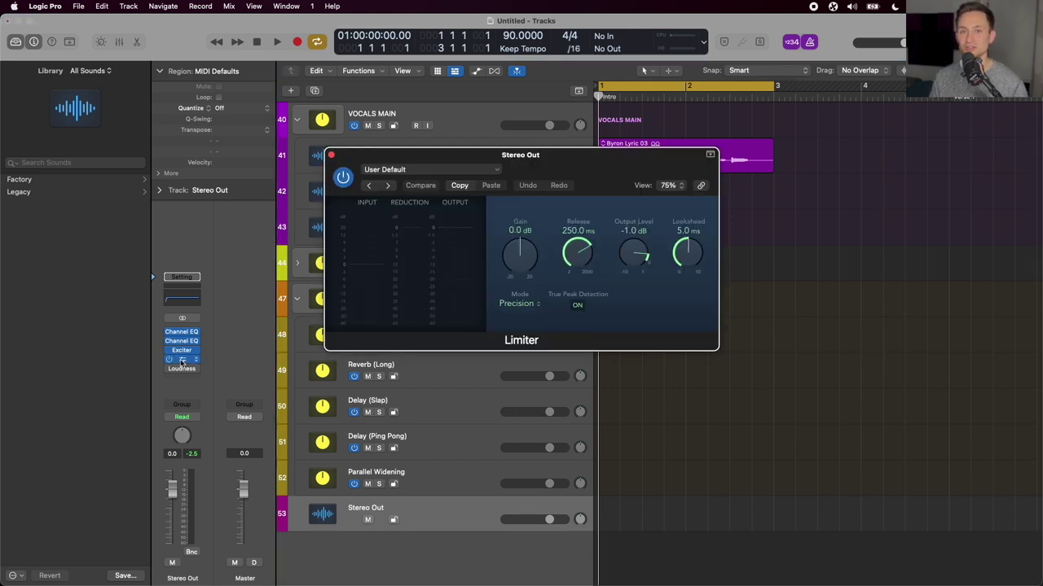
{"action": "left_click", "coordinate": [182, 368]}
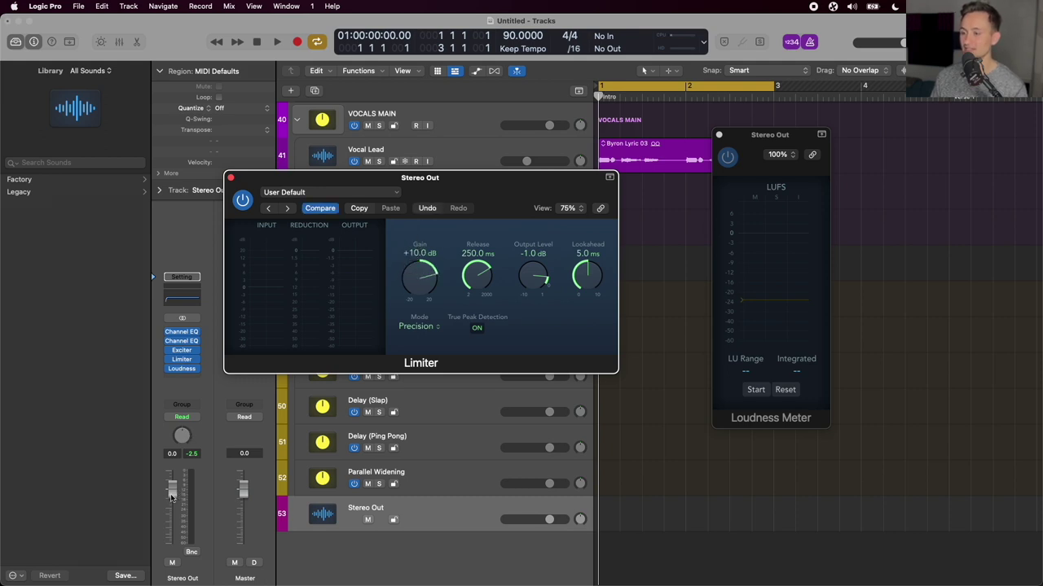
Move the Stereo Out fader to -5.4 dB and lower the Limiter gain to about +5 dB.
{"action": "left_click_drag", "start_coordinate": [172, 497], "coordinate": [172, 547]}
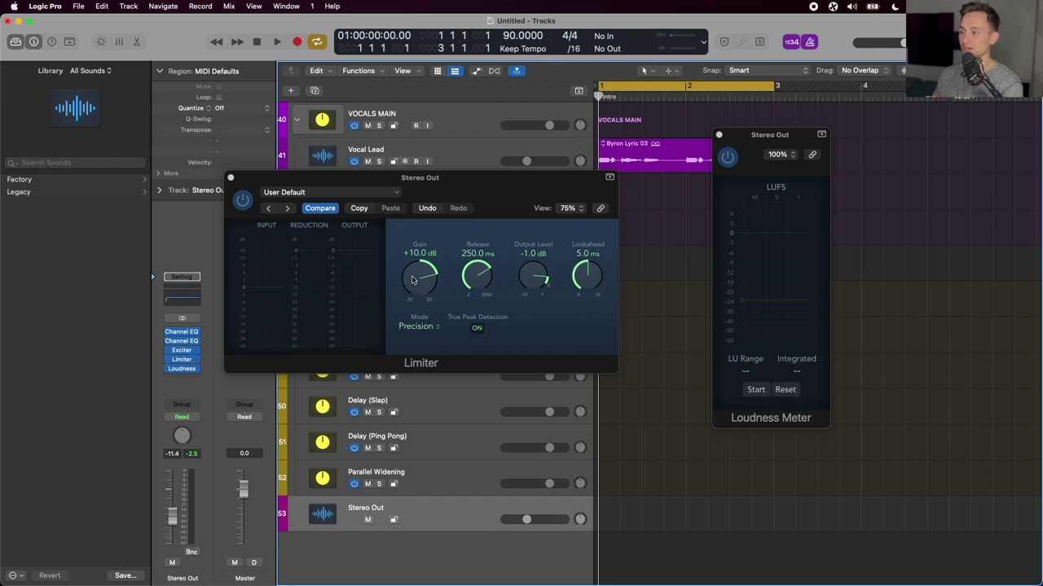
{"action": "mouse_move", "coordinate": [163, 519]}
{"action": "left_mouse_down"}
{"action": "mouse_move", "coordinate": [170, 494]}
{"action": "mouse_move", "coordinate": [171, 506]}
{"action": "left_mouse_up"}
{"action": "left_click_drag", "start_coordinate": [422, 280], "coordinate": [412, 299]}
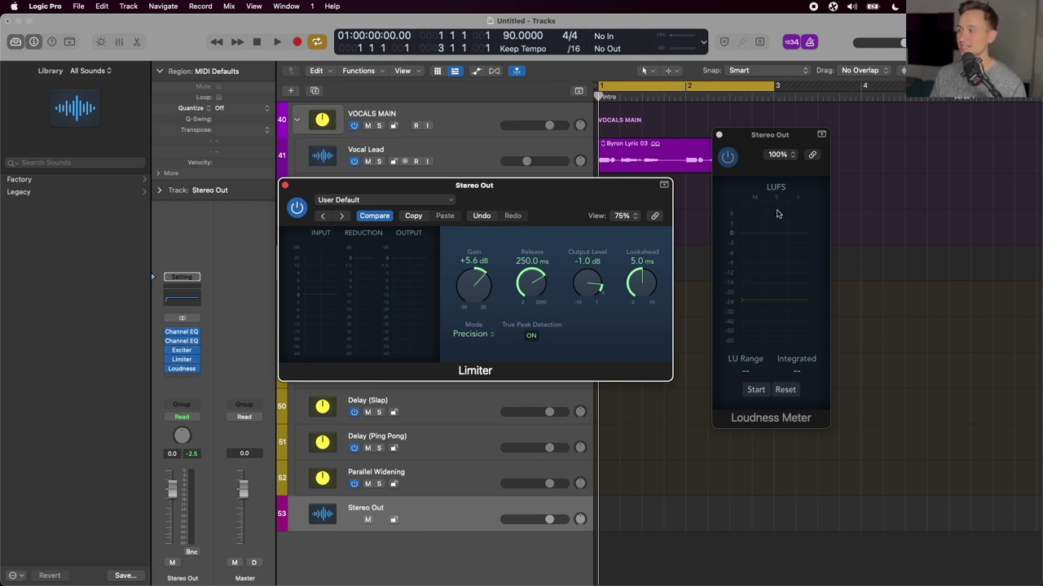
Reset the Stereo Out volume to 0.0 dB and measure loudness during playback.
{"action": "key", "text": "space"}
{"action": "double_click", "coordinate": [171, 454]}
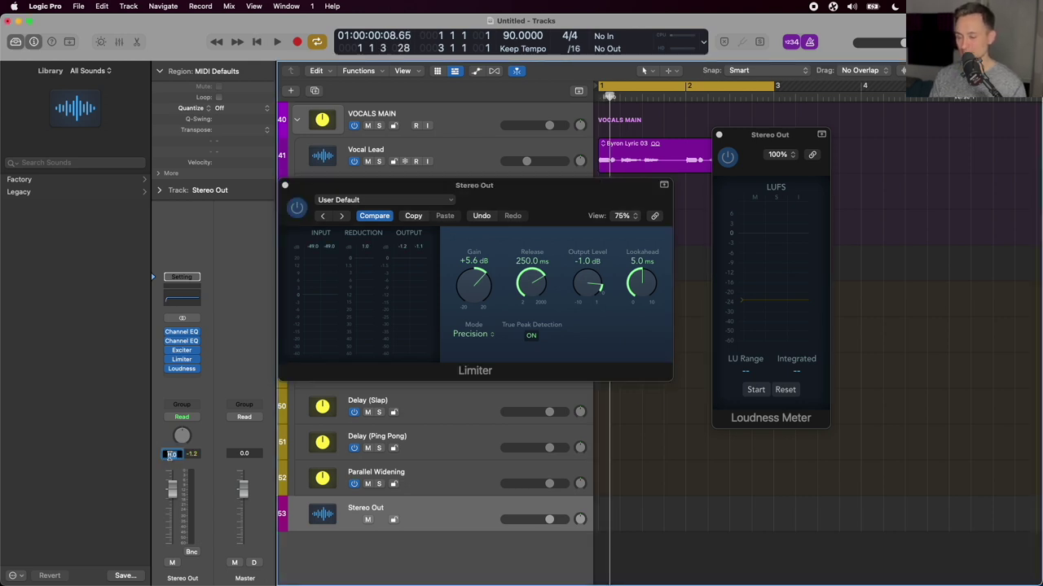
{"action": "key", "text": "Return"}
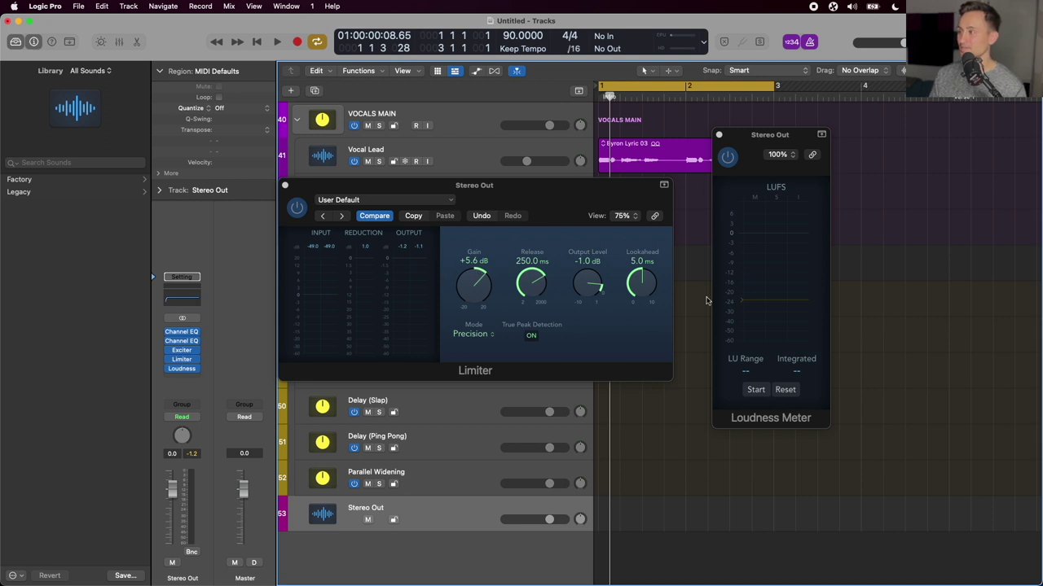
{"action": "left_click", "coordinate": [756, 394]}
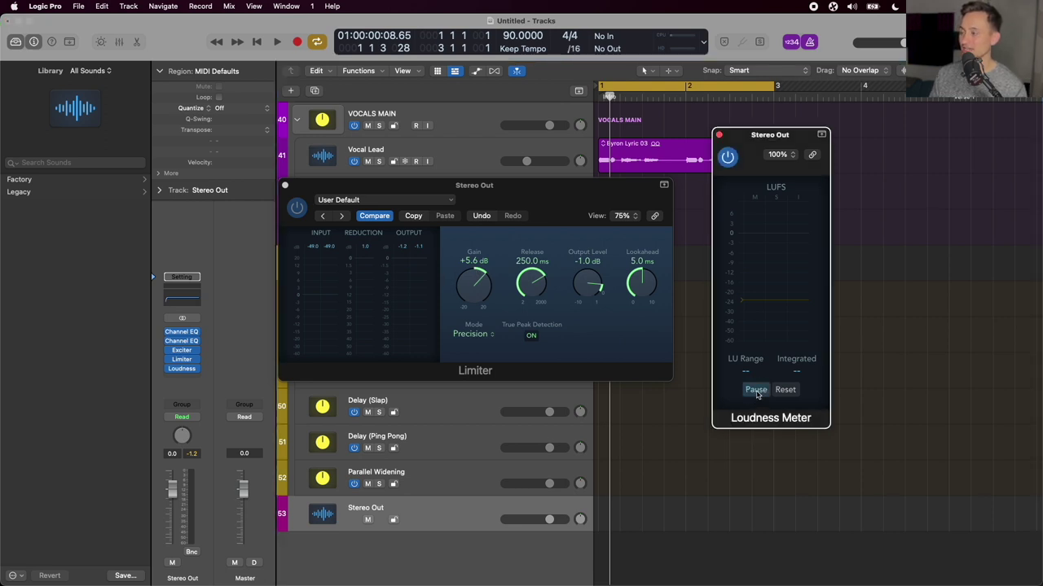
{"action": "key", "text": "space"}
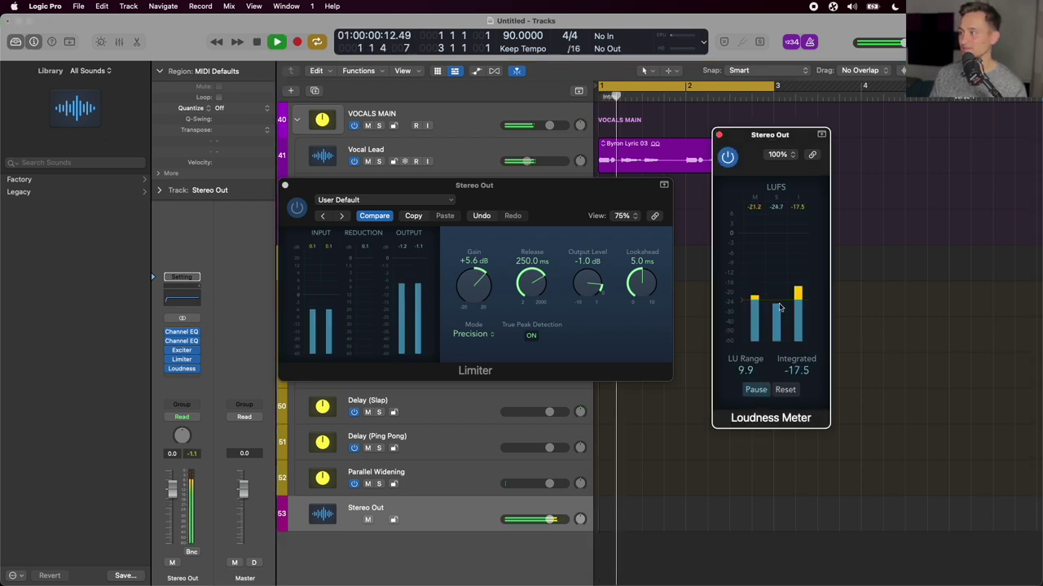
{"action": "key", "text": "space"}
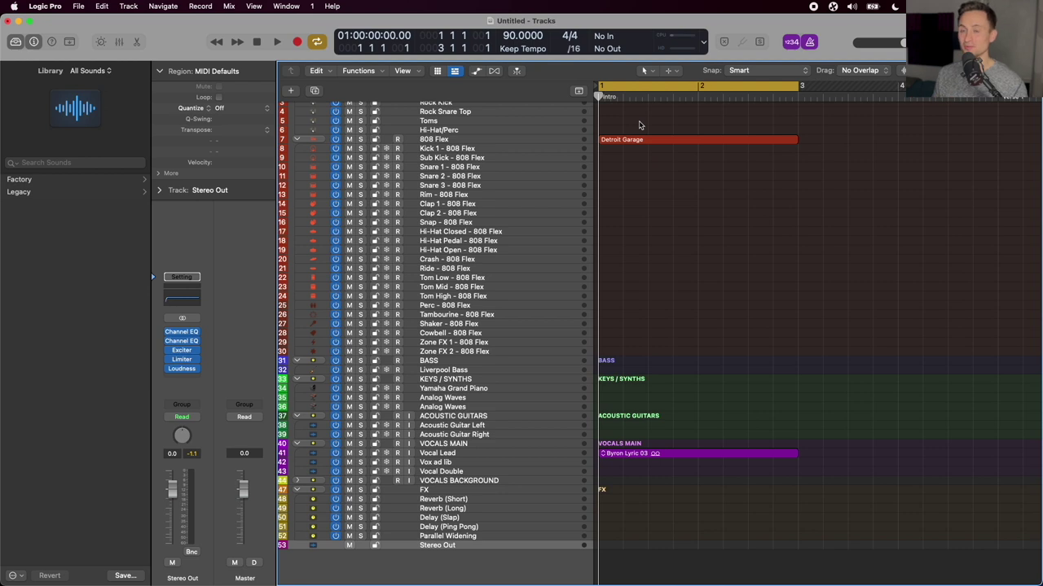
Delete both regions in the arrangement, erasing their automation.
{"action": "left_click_drag", "start_coordinate": [838, 485], "coordinate": [623, 118]}
{"action": "key", "text": "Delete"}
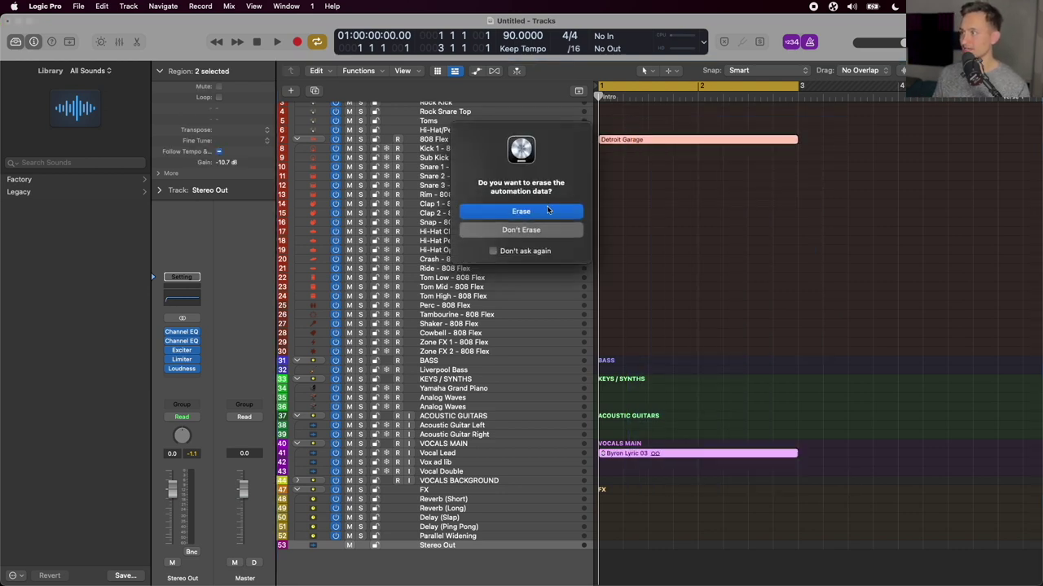
{"action": "left_click", "coordinate": [546, 210]}
Delete the leftover Reverb (Long) and Vocal Lead automation points.
{"action": "key", "text": "a"}
{"action": "key", "text": "z"}
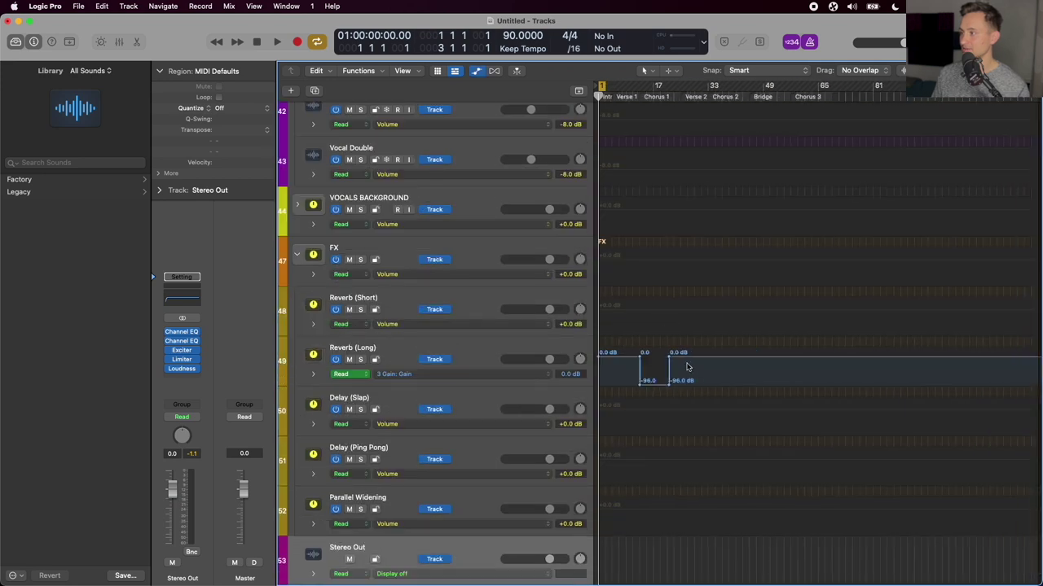
{"action": "left_click_drag", "start_coordinate": [689, 372], "coordinate": [533, 376]}
{"action": "key", "text": "Delete"}
{"action": "scroll", "coordinate": [708, 371], "scroll_direction": "down", "scroll_amount": 2}
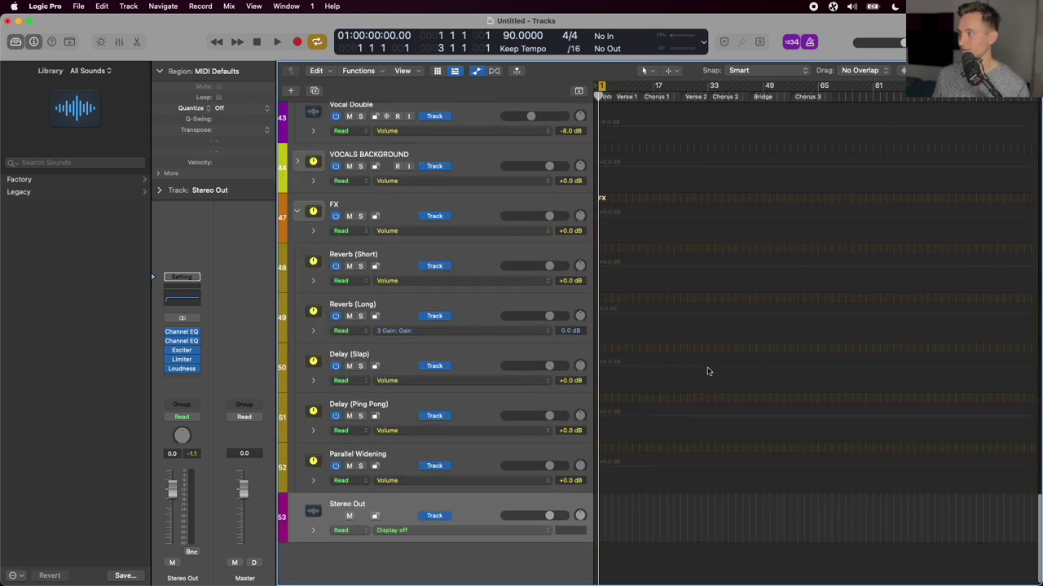
{"action": "scroll", "coordinate": [707, 369], "scroll_direction": "up", "scroll_amount": 10}
{"action": "scroll", "coordinate": [702, 382], "scroll_direction": "down", "scroll_amount": 5}
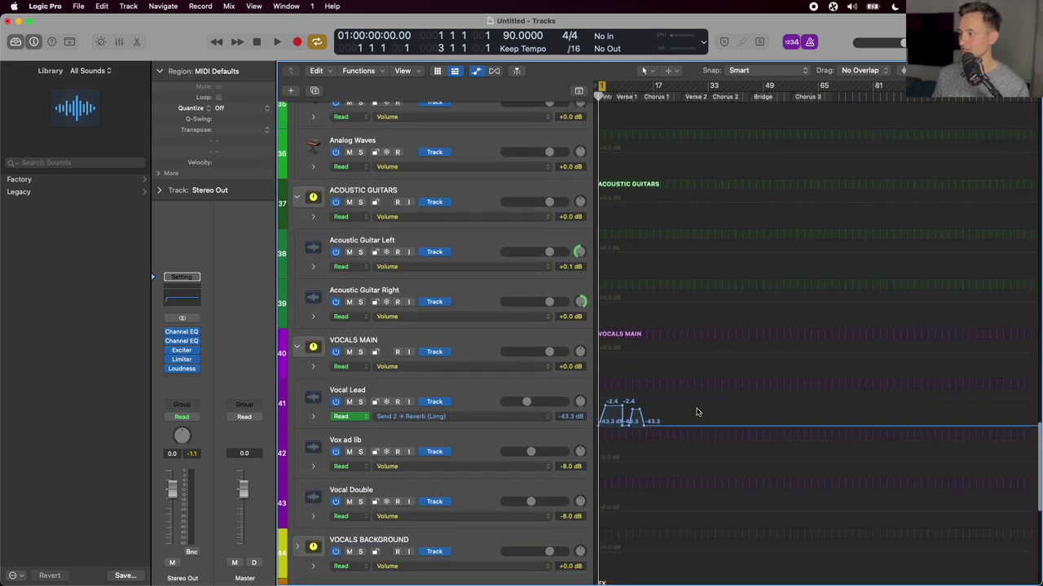
{"action": "left_click_drag", "start_coordinate": [699, 391], "coordinate": [597, 456]}
{"action": "key", "text": "Delete"}
{"action": "key", "text": "a"}
Remove the Byron Lyric 03.caf audio file from the project.
{"action": "key", "text": "z"}
{"action": "left_click", "coordinate": [1026, 43]}
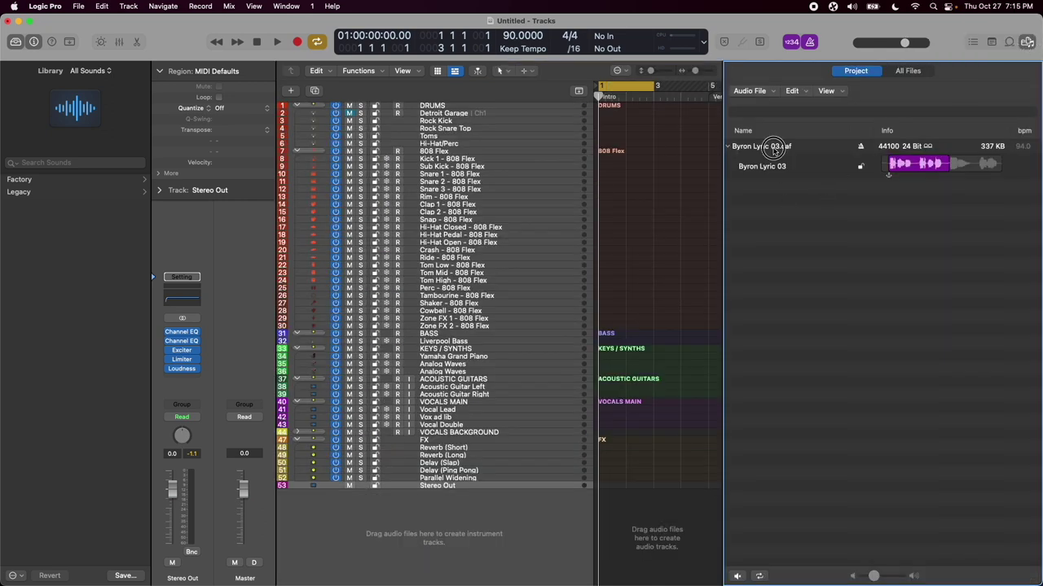
{"action": "left_click", "coordinate": [773, 147]}
{"action": "key", "text": "Delete"}
{"action": "left_click", "coordinate": [1026, 42]}
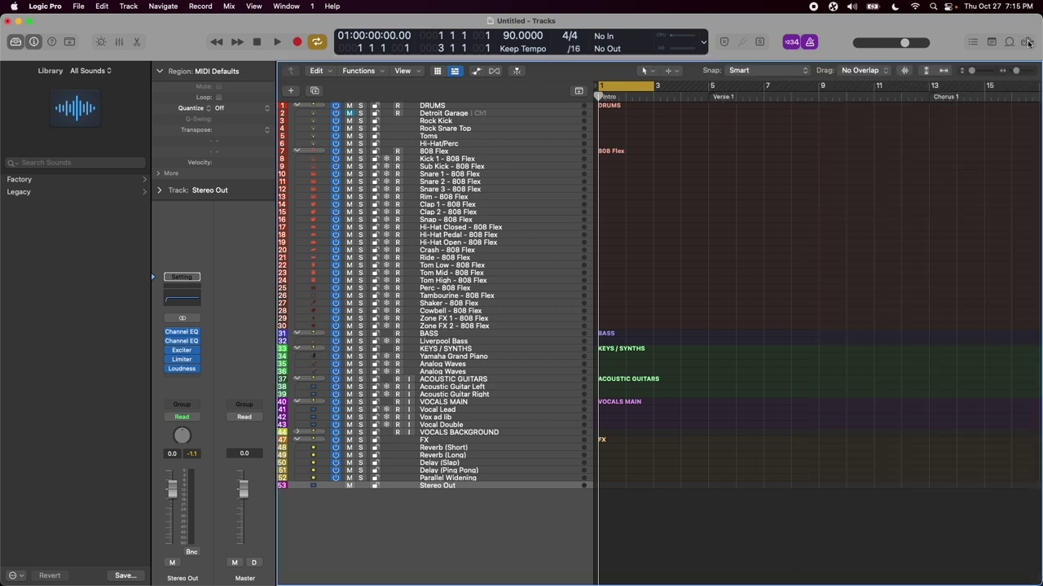
Save the project as a template named 'Awesome New Template'.
{"action": "left_click", "coordinate": [79, 7]}
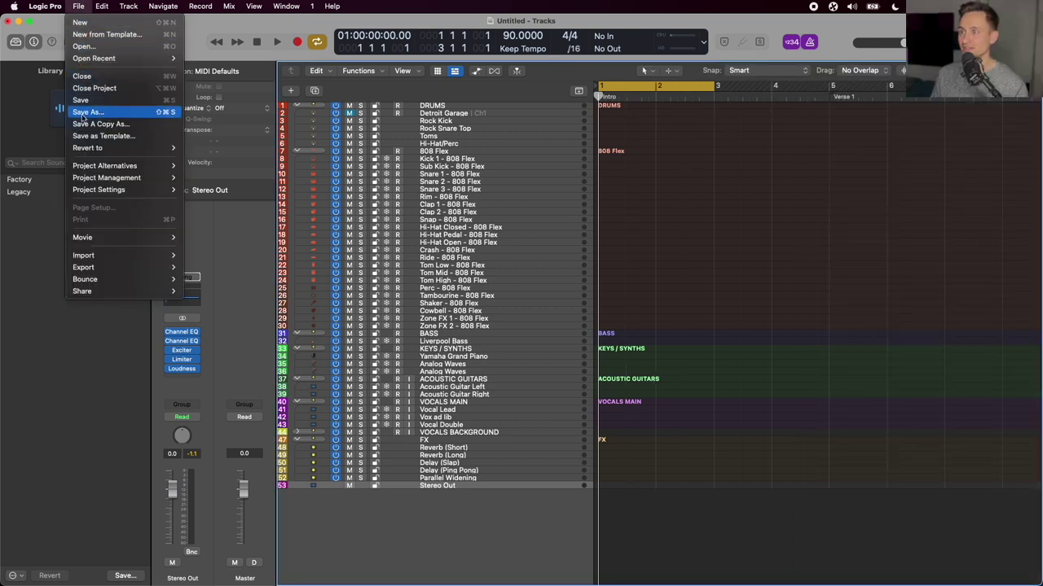
{"action": "left_click", "coordinate": [366, 156]}
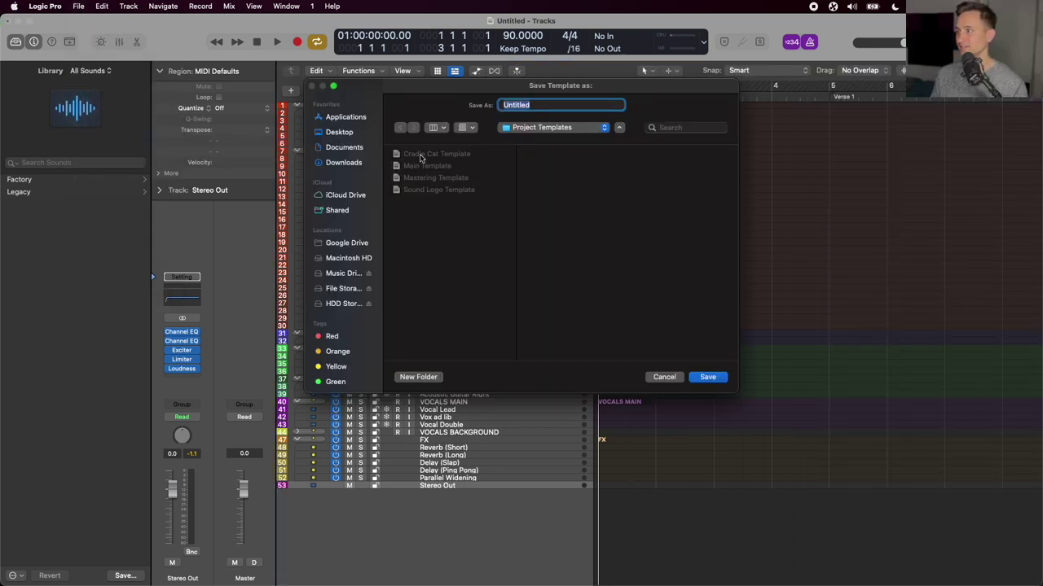
{"action": "type", "text": "Awesome New Template"}
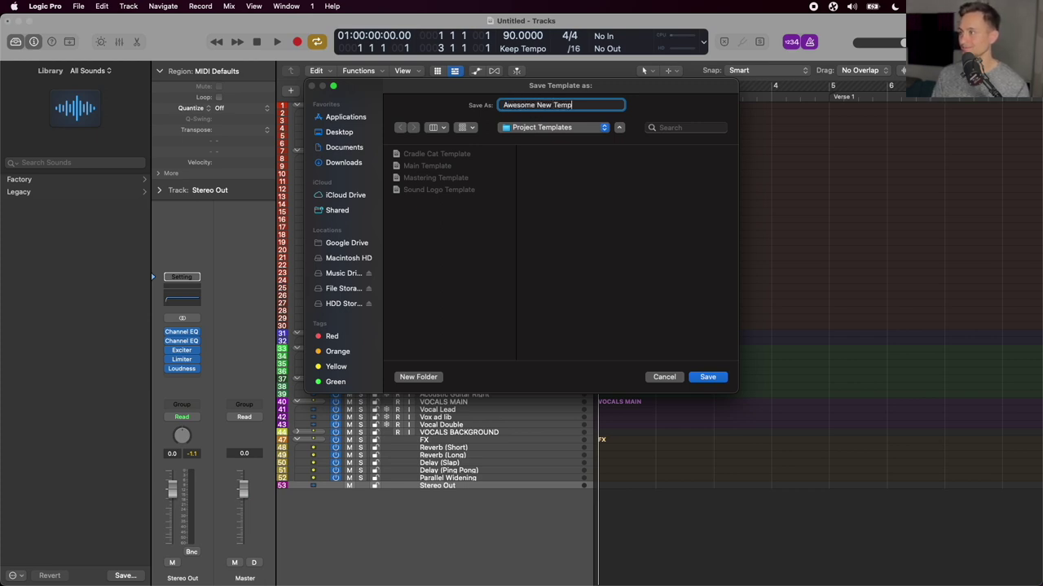
{"action": "left_click", "coordinate": [708, 377]}
Start a new project and pick Awesome New Template from My Templates.
{"action": "key", "text": "super+n"}
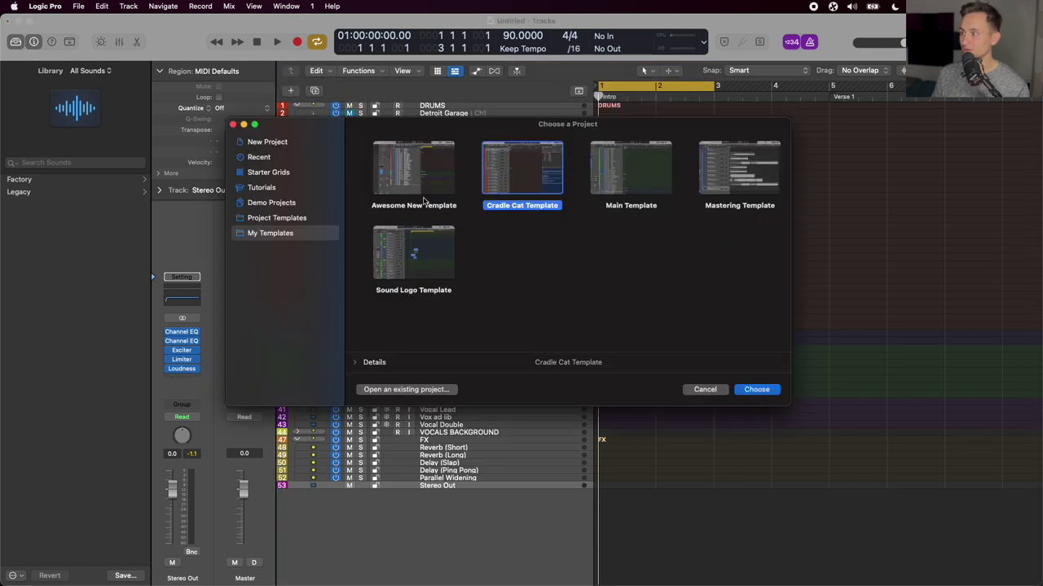
{"action": "left_click", "coordinate": [399, 186]}
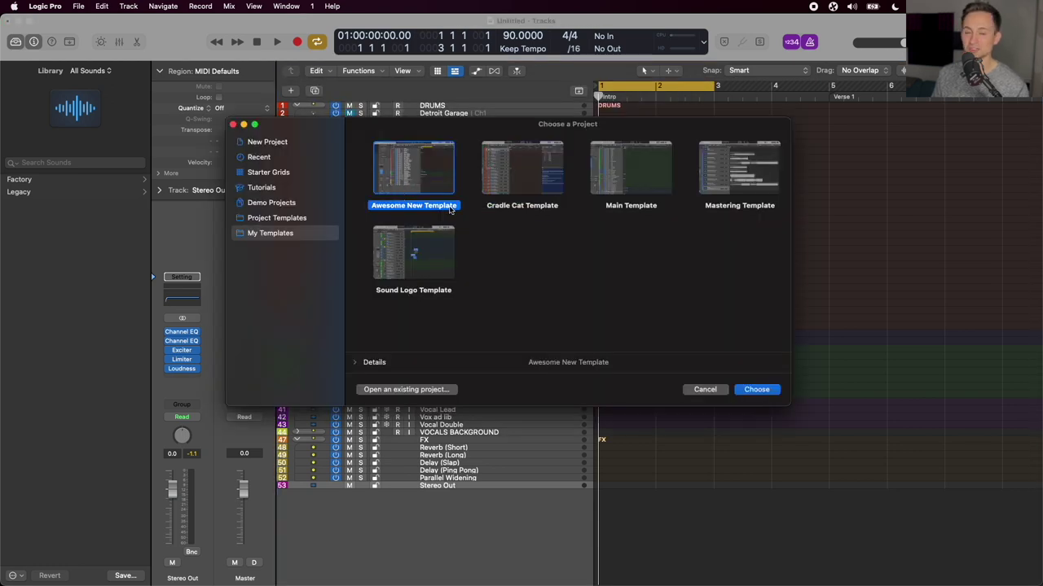